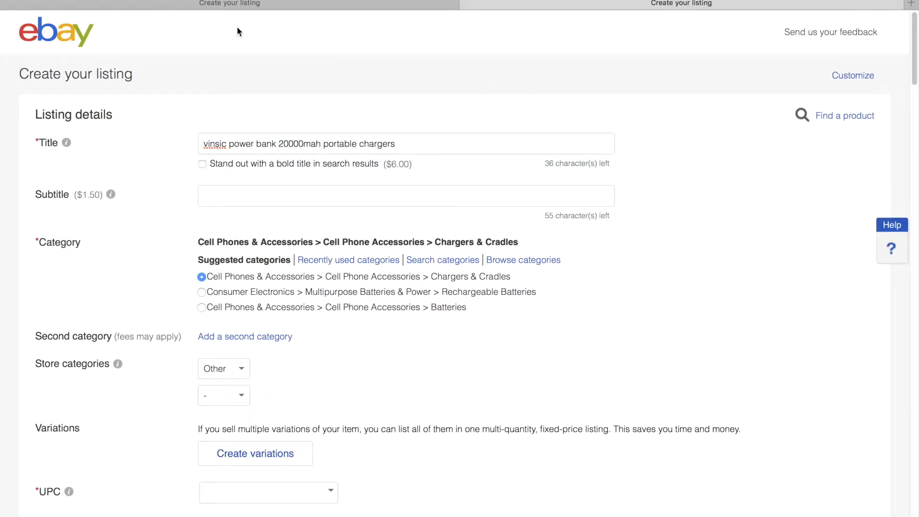
# Switch to the other listing draft and review its title, subtitle, category, store categories and variations fields
pyautogui.click(219, 5)
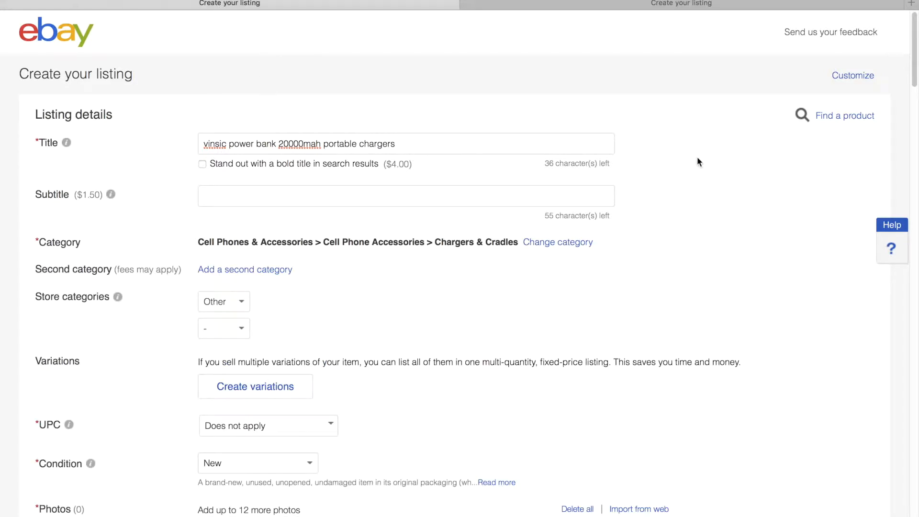
pyautogui.scroll(-1, 709, 148)
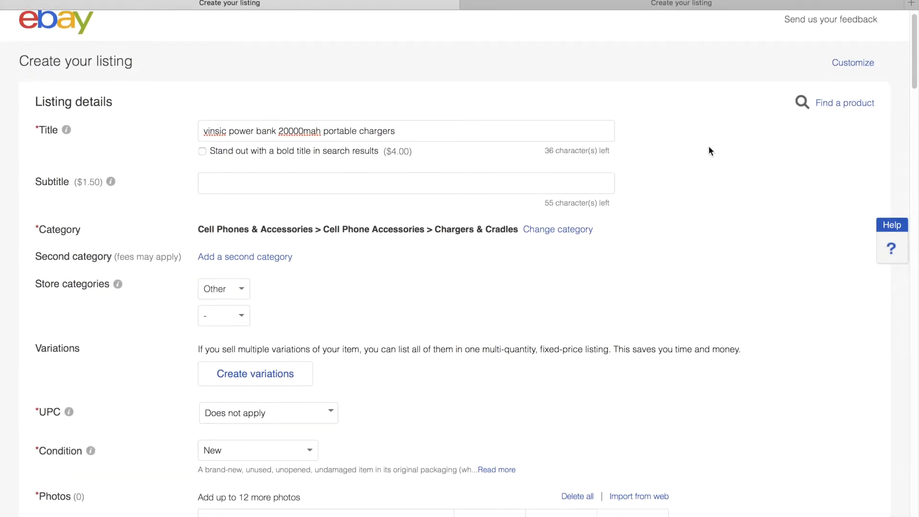
pyautogui.scroll(-1, 710, 151)
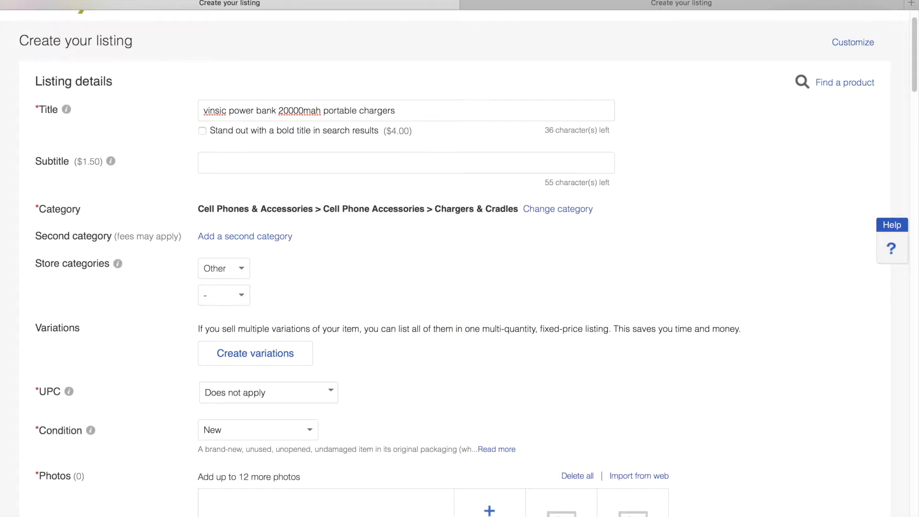
pyautogui.scroll(-2, 70, 134)
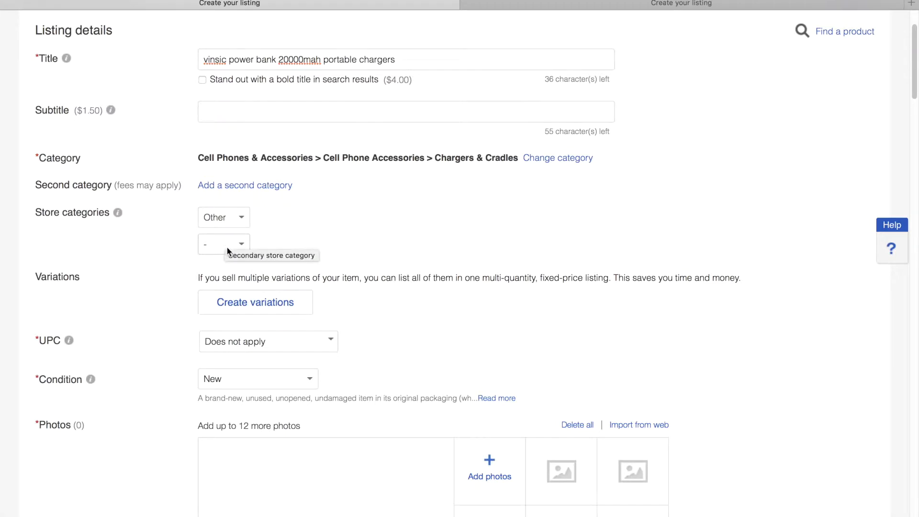
pyautogui.scroll(-2, 418, 208)
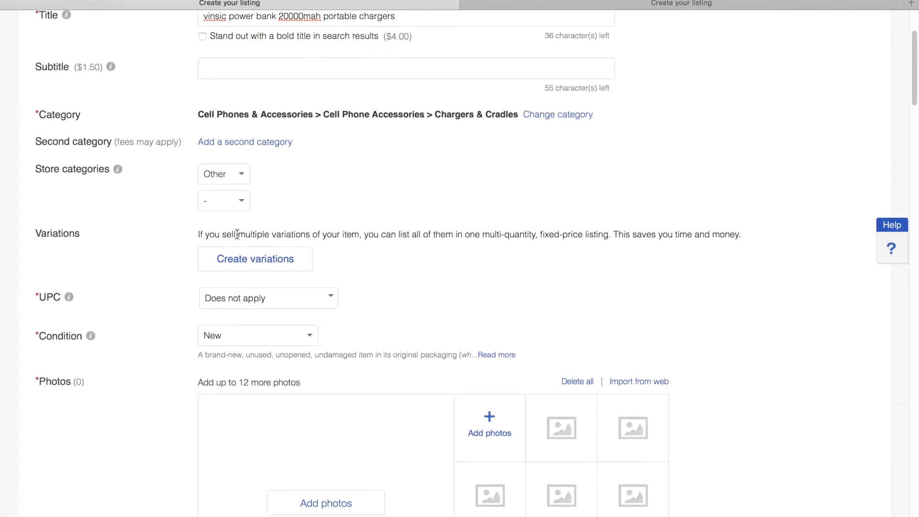
pyautogui.scroll(-1, 380, 237)
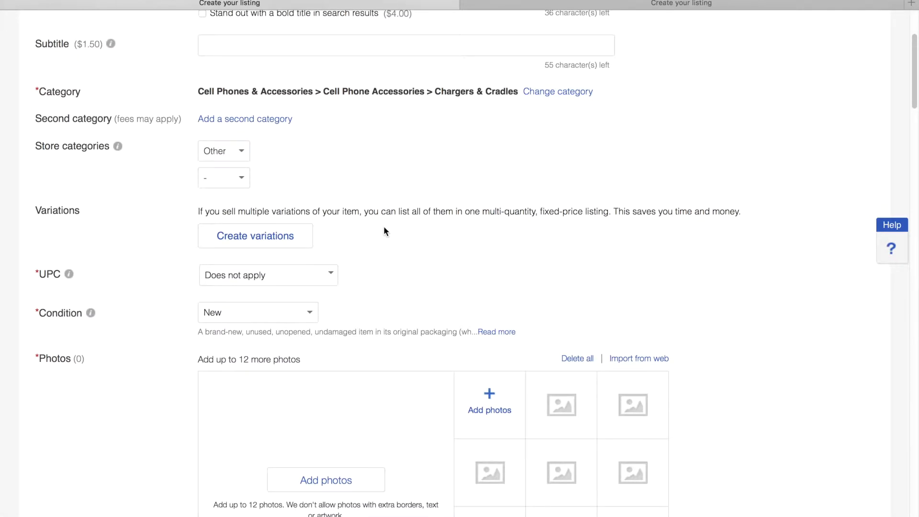
pyautogui.scroll(-1, 382, 215)
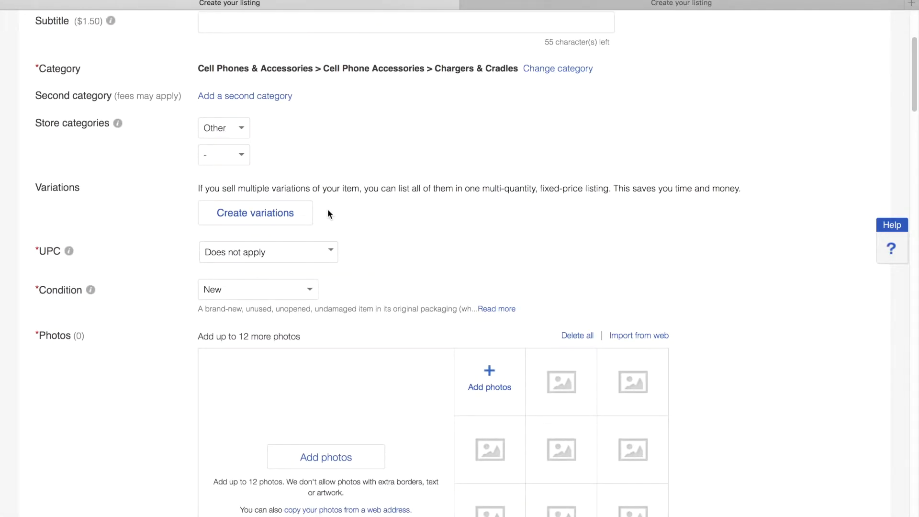
pyautogui.scroll(-1, 391, 206)
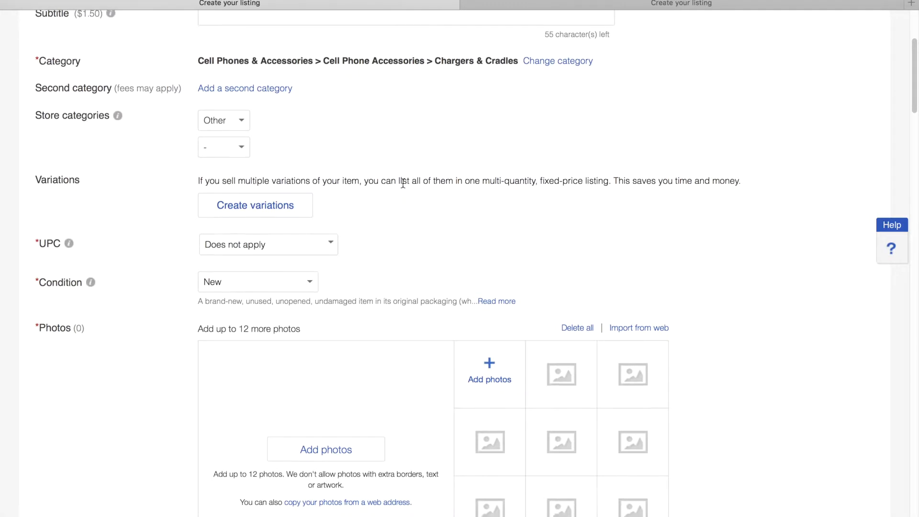
pyautogui.scroll(-1, 404, 178)
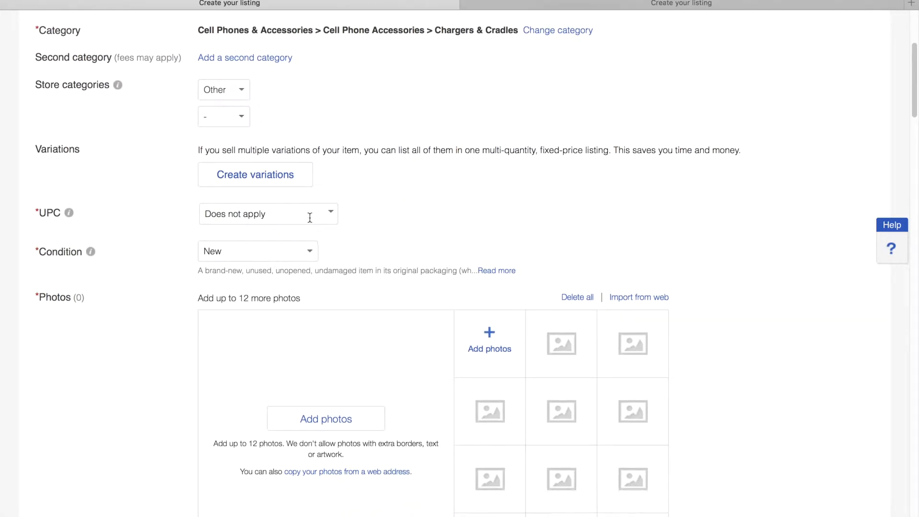
# Select "Does not apply" as the listing's UPC
pyautogui.click(333, 216)
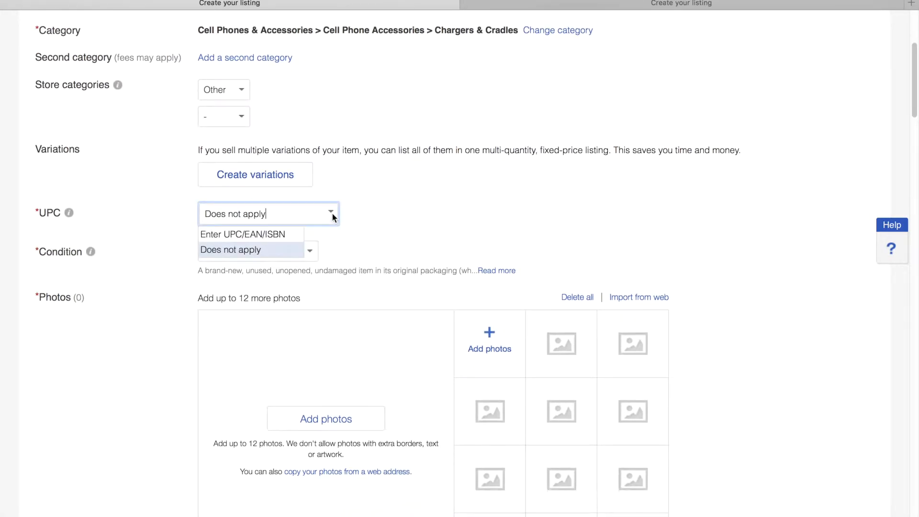
pyautogui.click(266, 250)
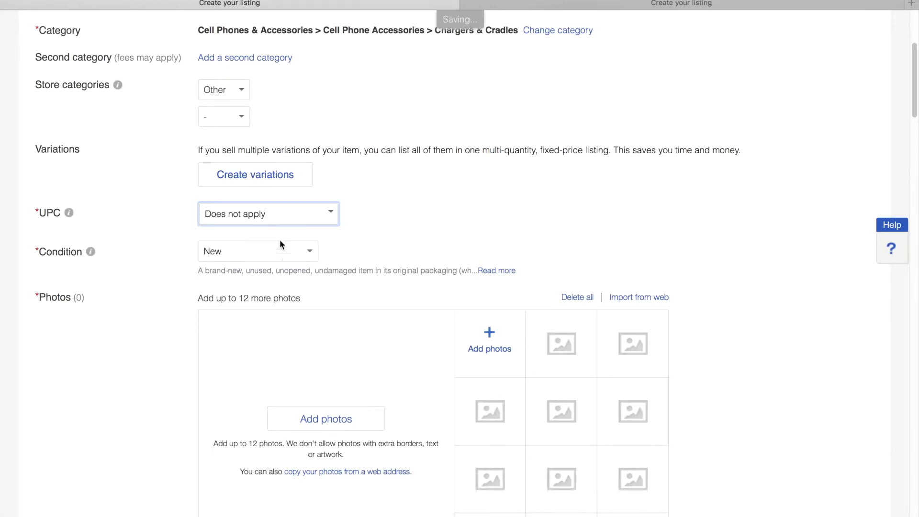
# Set the condition to New other (see details) and enter "new with dam" as the condition description
pyautogui.scroll(-1, 183, 215)
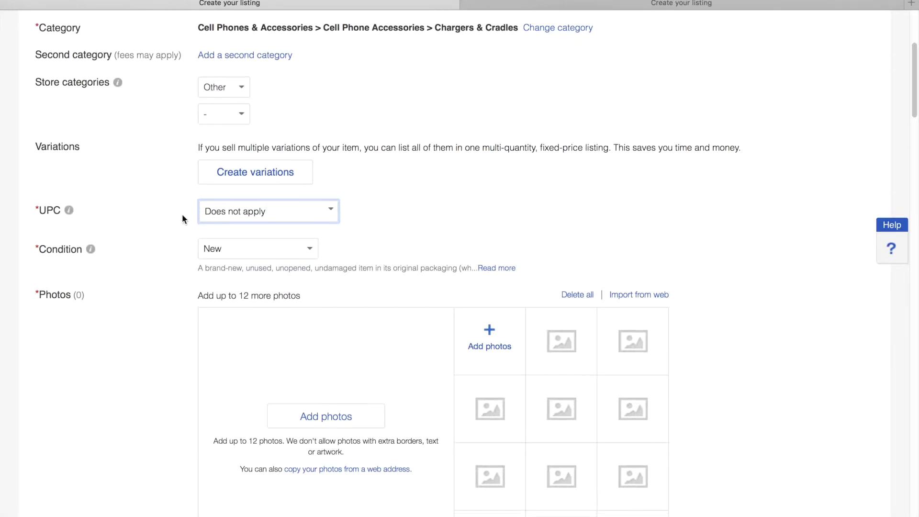
pyautogui.scroll(-2, 180, 197)
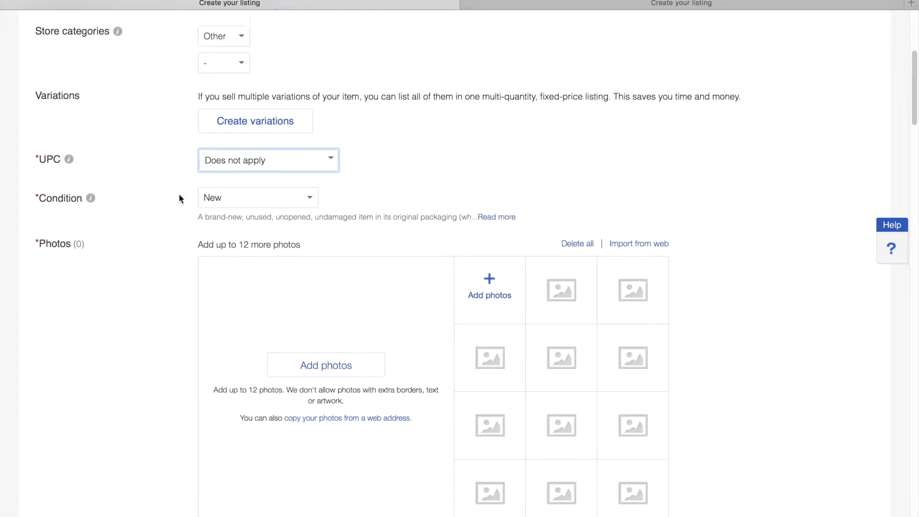
pyautogui.click(309, 186)
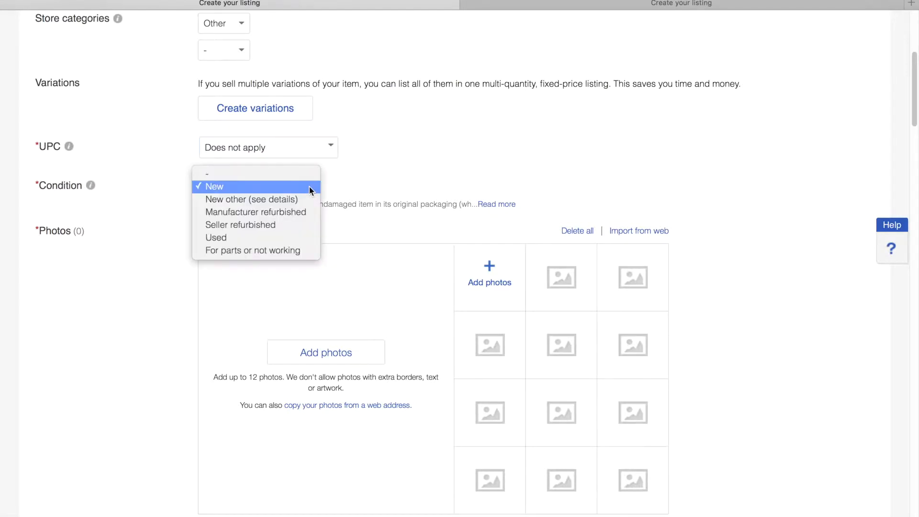
pyautogui.click(280, 200)
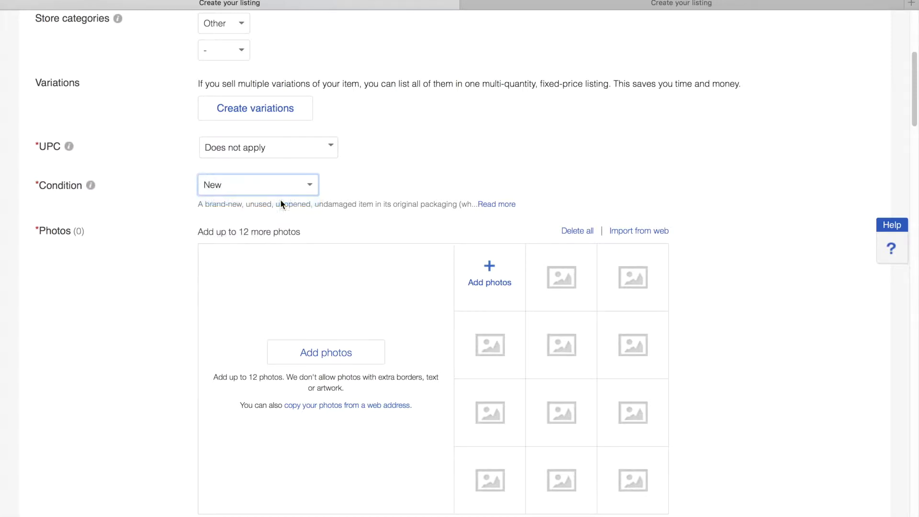
pyautogui.click(247, 226)
pyautogui.write('new with dam')
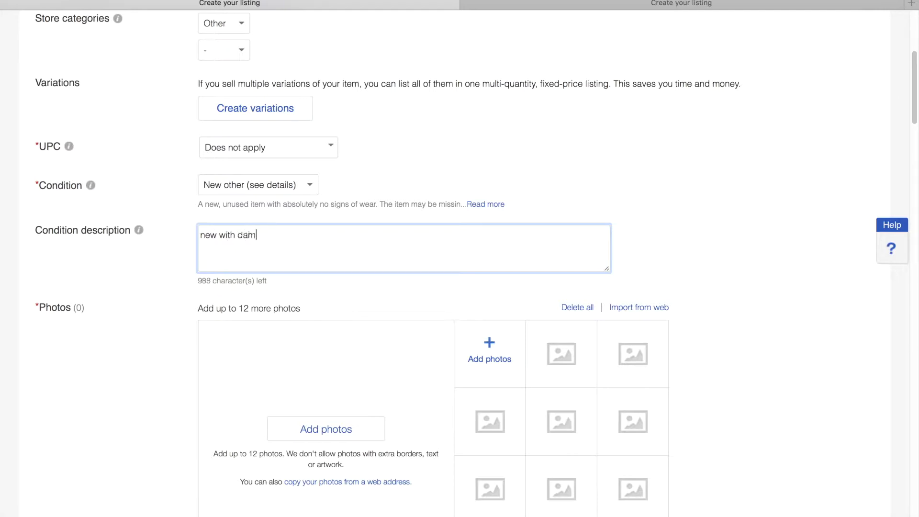
# Clear the condition description and set the item's condition back to New
pyautogui.press('BackSpace')
pyautogui.press('BackSpace')
pyautogui.press('BackSpace')
pyautogui.press('BackSpace')
pyautogui.press('BackSpace')
pyautogui.press('BackSpace')
pyautogui.press('BackSpace')
pyautogui.press('BackSpace')
pyautogui.press('BackSpace')
pyautogui.press('BackSpace')
pyautogui.press('BackSpace')
pyautogui.press('BackSpace')
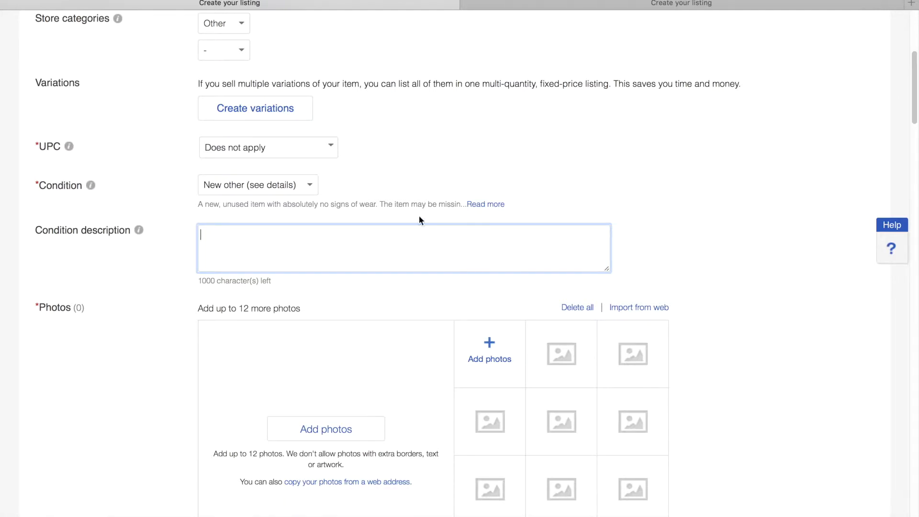
pyautogui.click(312, 187)
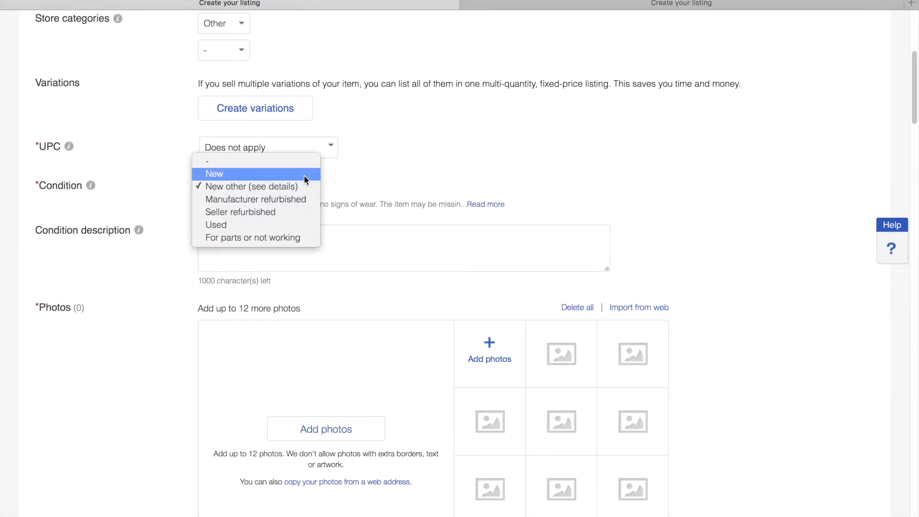
pyautogui.click(304, 176)
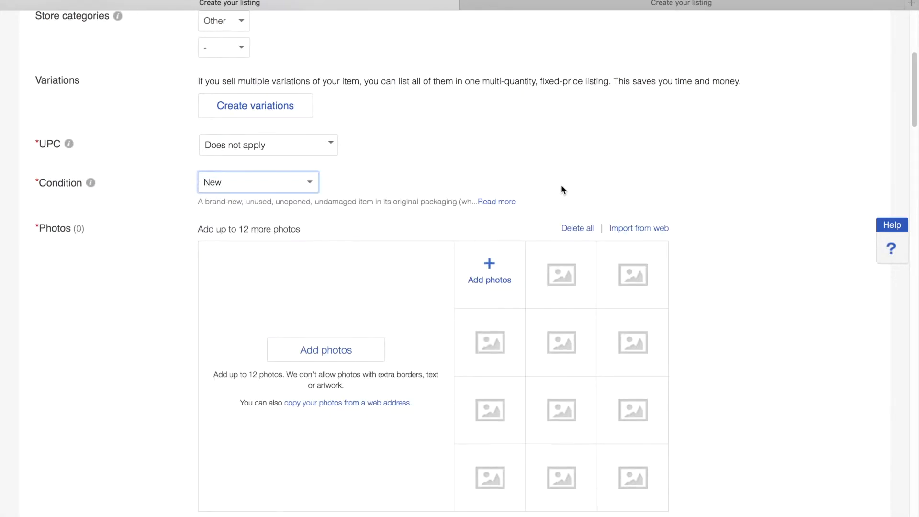
# Upload the power bank photo showing its ports and display from the Photos library as the listing's main photo
pyautogui.scroll(-3, 563, 190)
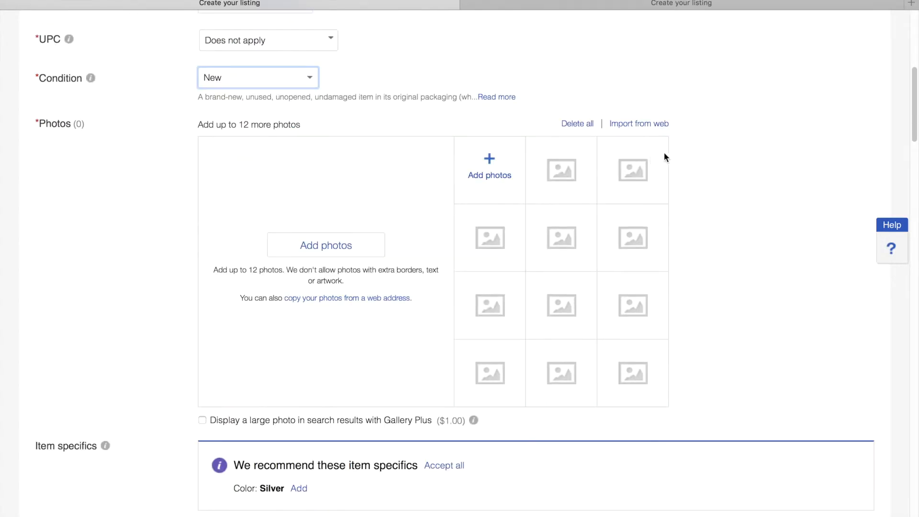
pyautogui.click(302, 249)
pyautogui.scroll(-5, 297, 192)
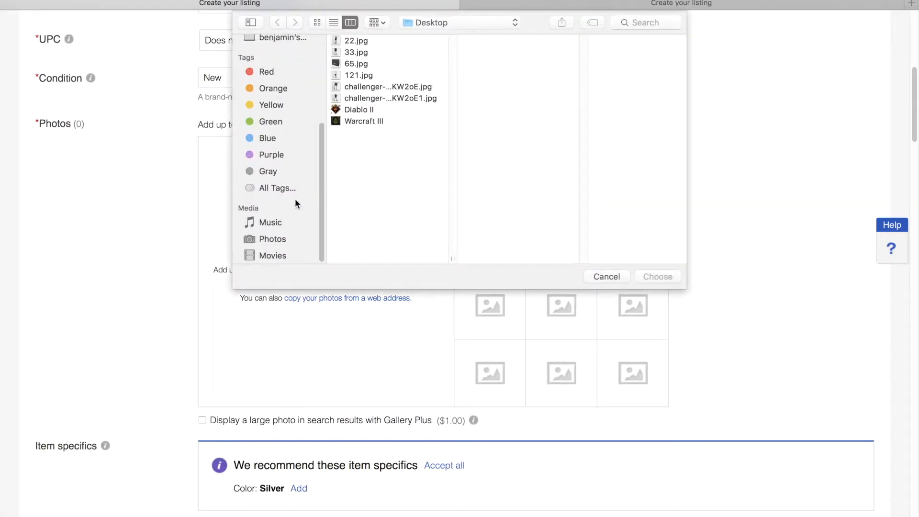
pyautogui.click(284, 238)
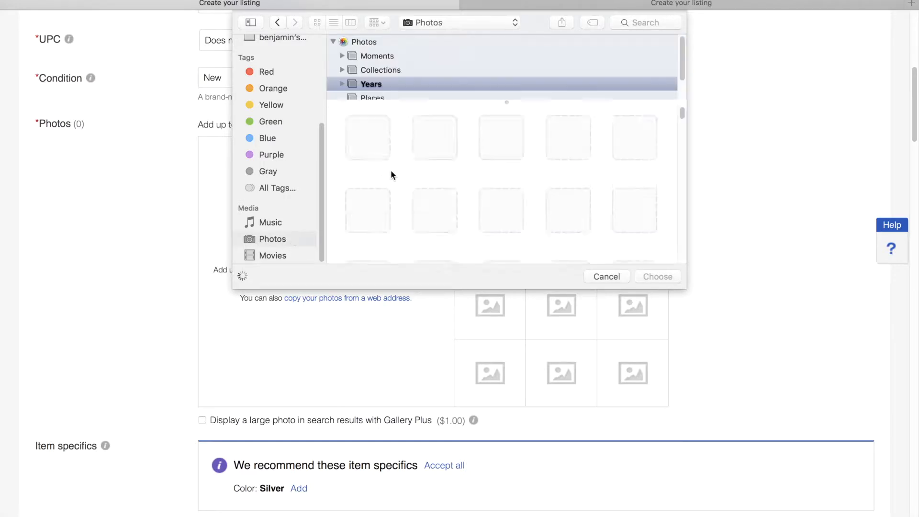
pyautogui.scroll(-10, 404, 172)
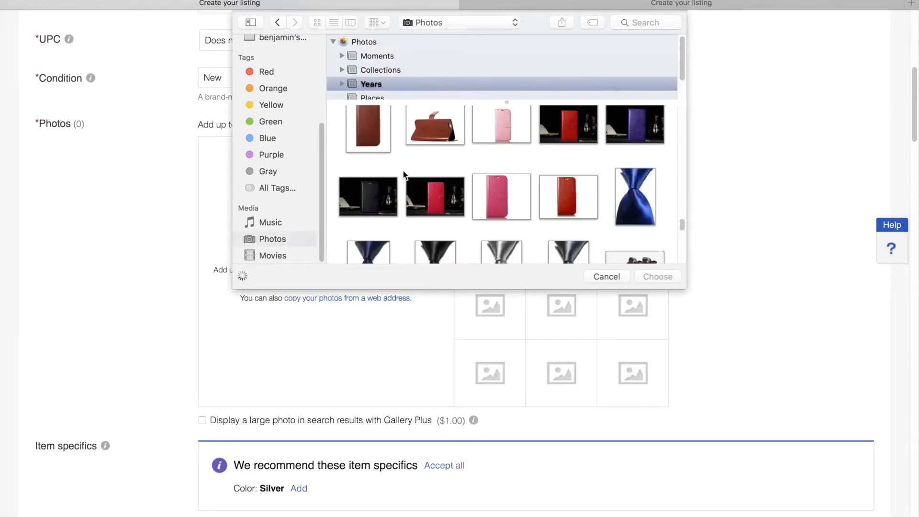
pyautogui.scroll(-5, 404, 172)
pyautogui.click(439, 169)
pyautogui.click(667, 276)
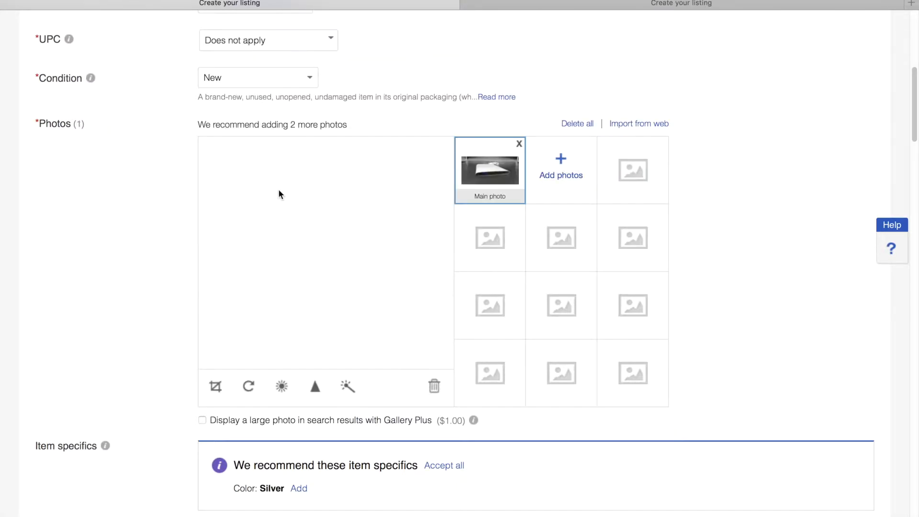
# Add a second photo from the Photos library, showing the power bank with the white cable behind it
pyautogui.click(561, 173)
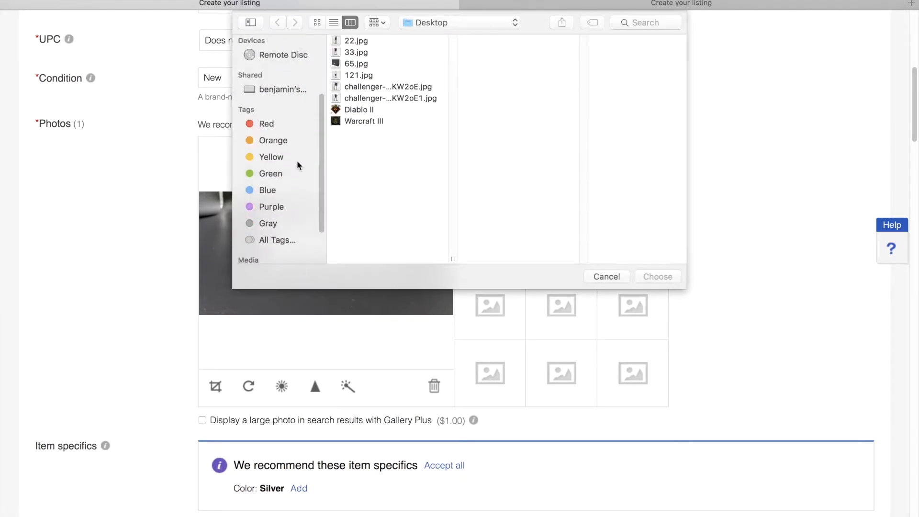
pyautogui.click(285, 237)
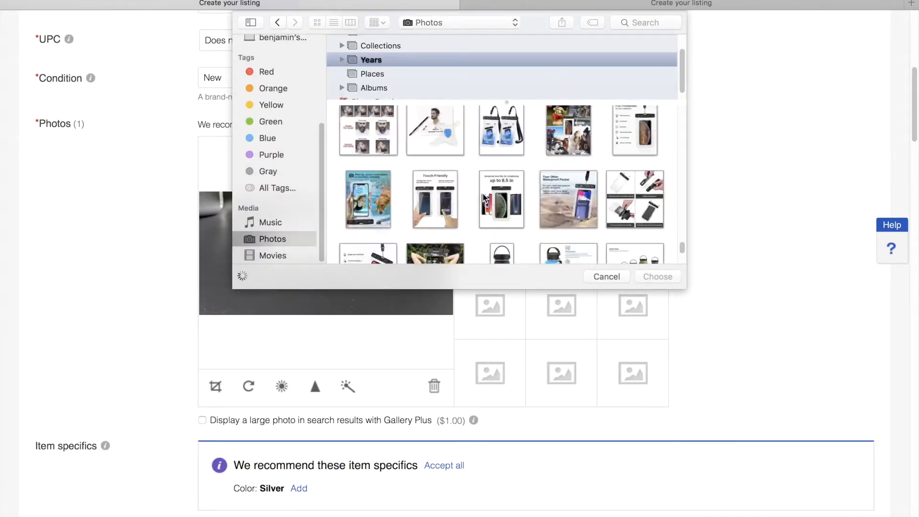
pyautogui.click(486, 168)
pyautogui.click(651, 273)
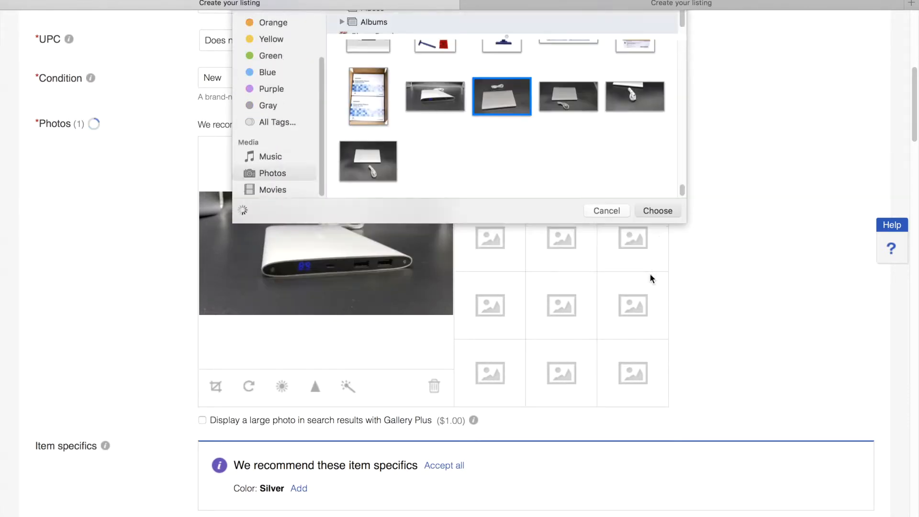
# Add a third photo from the Photos library, the wide shot with the coiled cable in front of the power bank
pyautogui.click(632, 174)
pyautogui.scroll(-5, 268, 215)
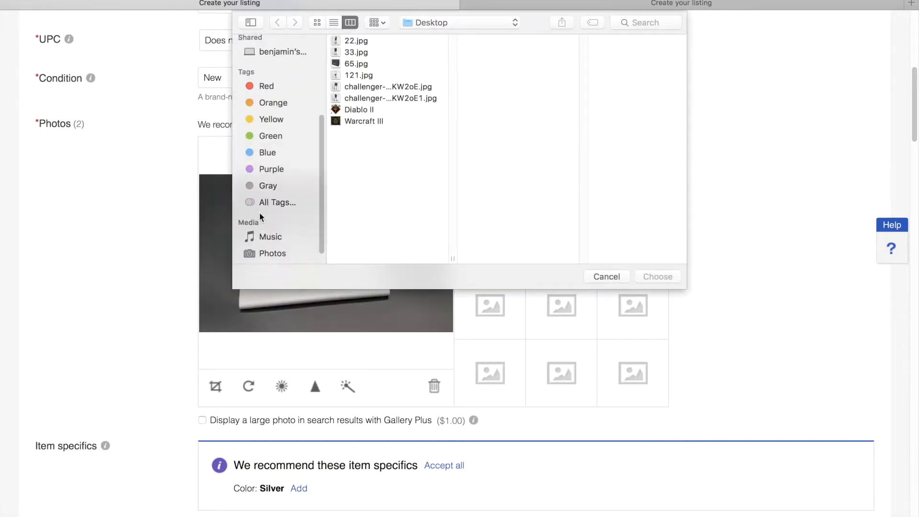
pyautogui.click(275, 238)
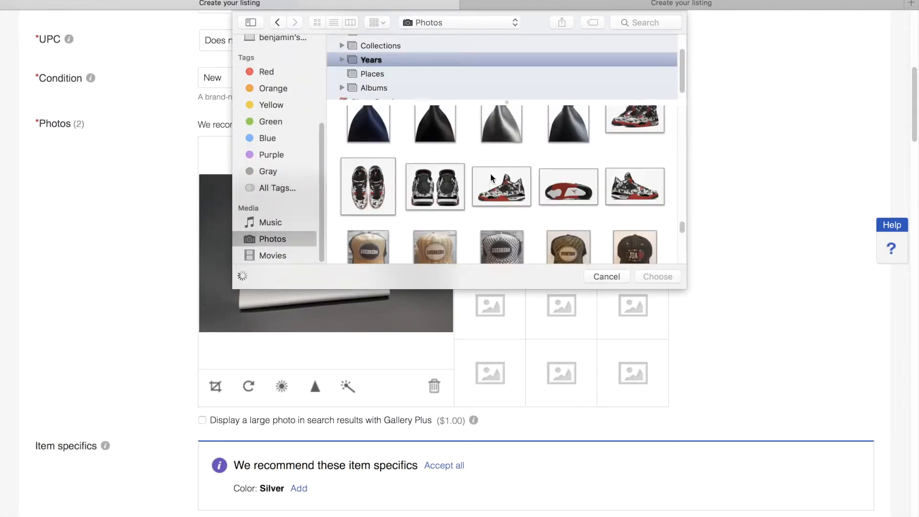
pyautogui.click(568, 165)
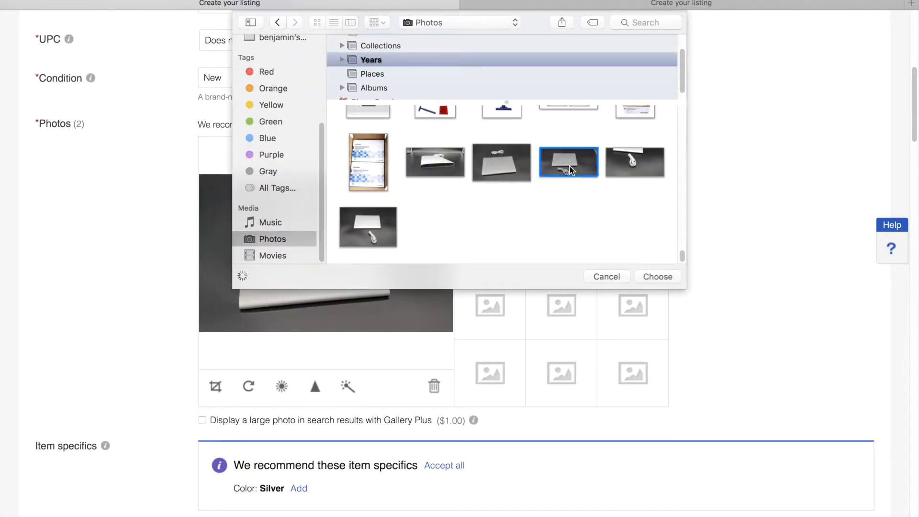
pyautogui.click(656, 276)
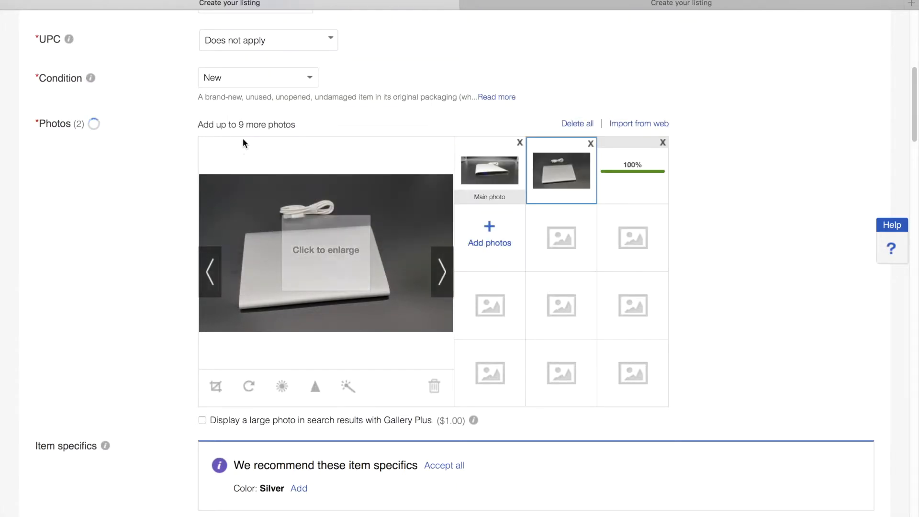
# Add a fourth photo from the Photos library, the one with the power bank partly cropped above the cable
pyautogui.click(482, 236)
pyautogui.scroll(-5, 273, 191)
pyautogui.click(277, 238)
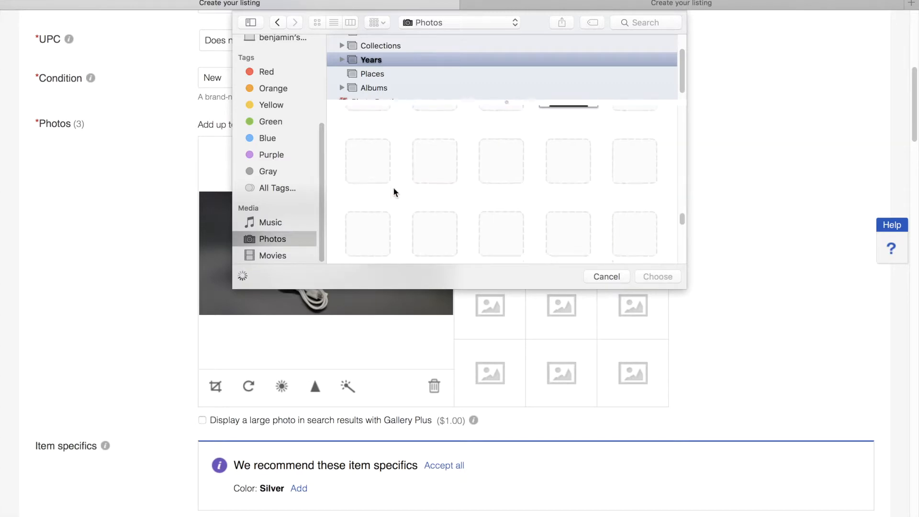
pyautogui.click(628, 165)
pyautogui.click(657, 277)
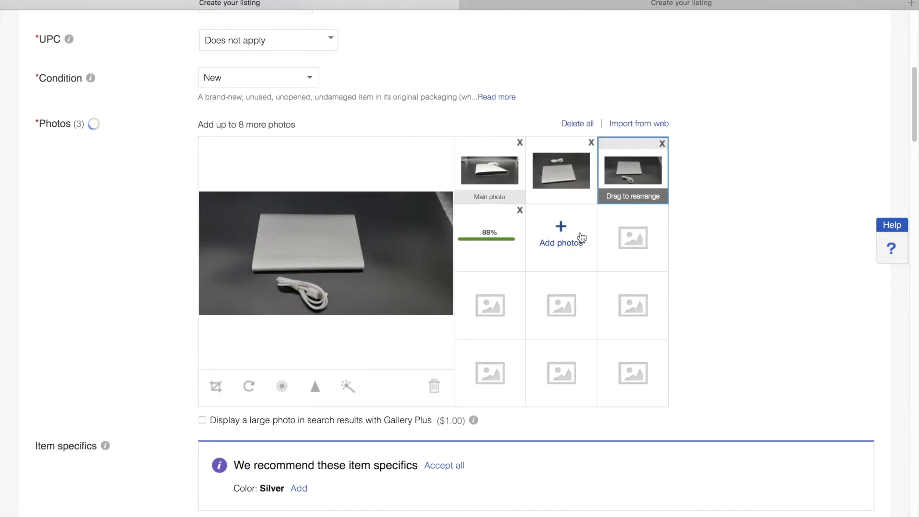
# Add a fifth photo from the Photos library, the last one, showing the whole power bank with the coiled cable in front
pyautogui.click(573, 254)
pyautogui.scroll(-5, 284, 213)
pyautogui.click(280, 239)
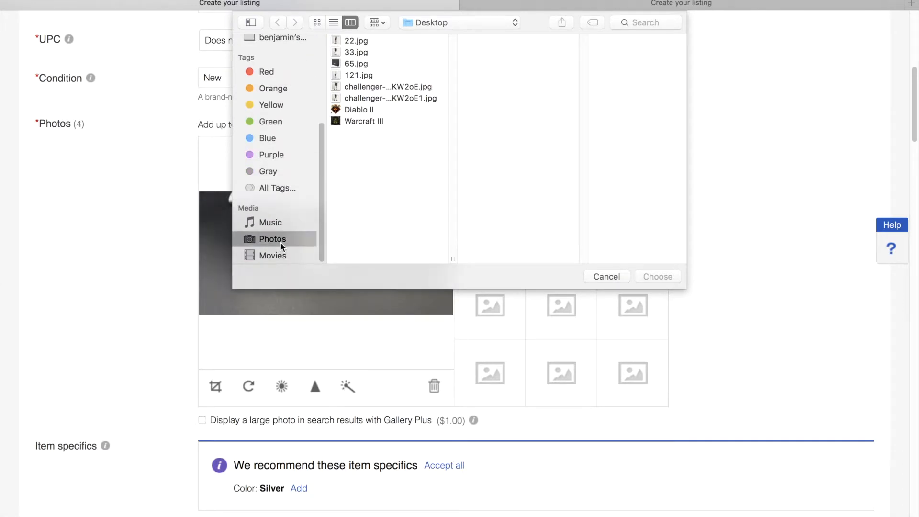
pyautogui.scroll(-10, 455, 187)
pyautogui.click(376, 225)
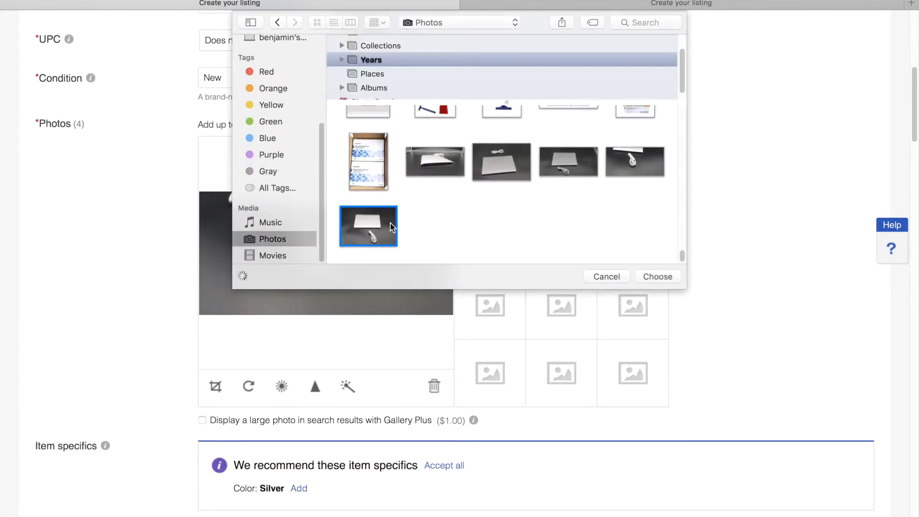
pyautogui.click(657, 277)
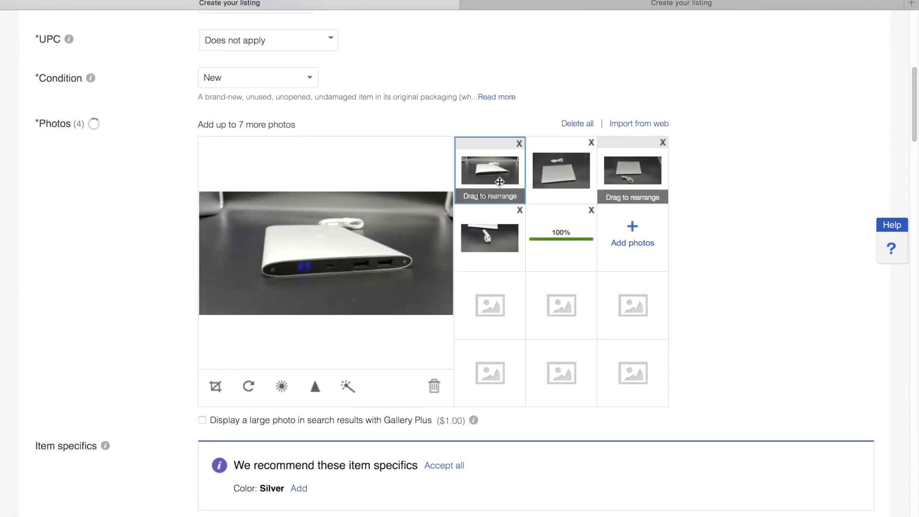
# Crop the main photo to a wide frame closely around the power bank and its cable, and save the crop
pyautogui.click(215, 386)
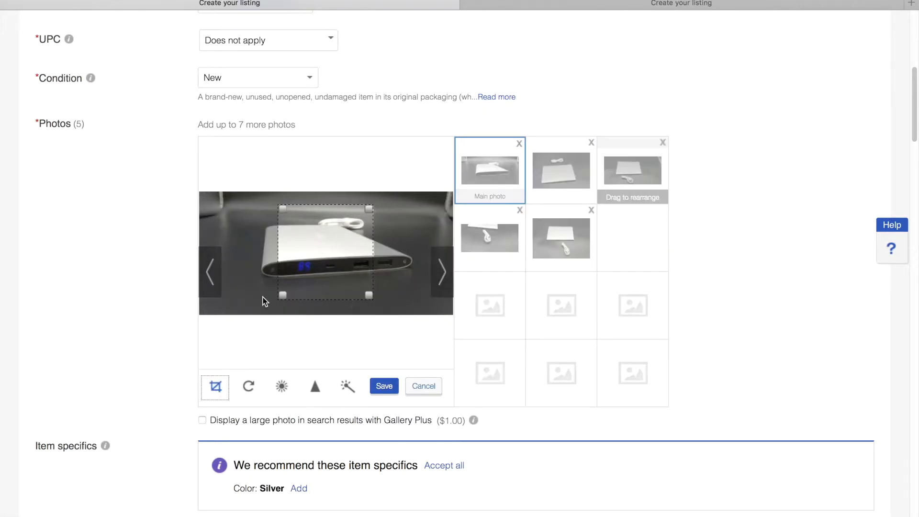
pyautogui.moveTo(286, 300); pyautogui.dragTo(241, 296)
pyautogui.moveTo(369, 294); pyautogui.dragTo(436, 296)
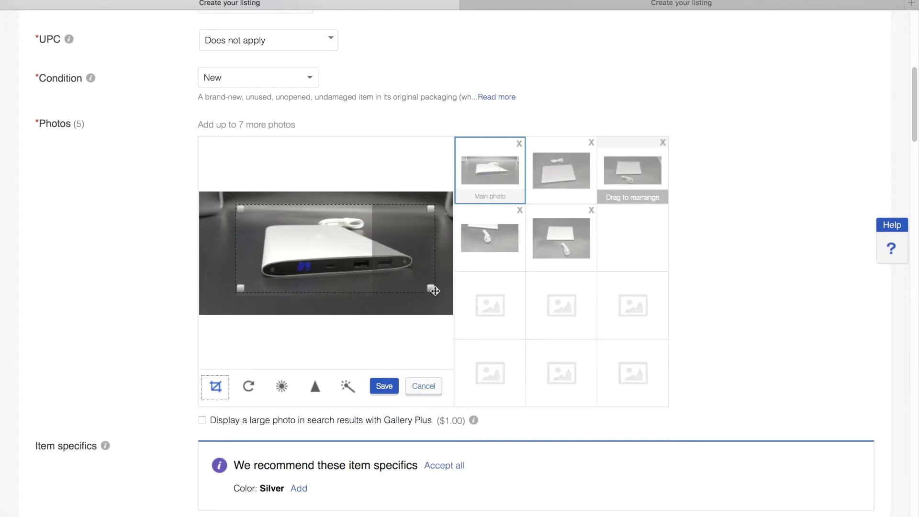
pyautogui.click(385, 386)
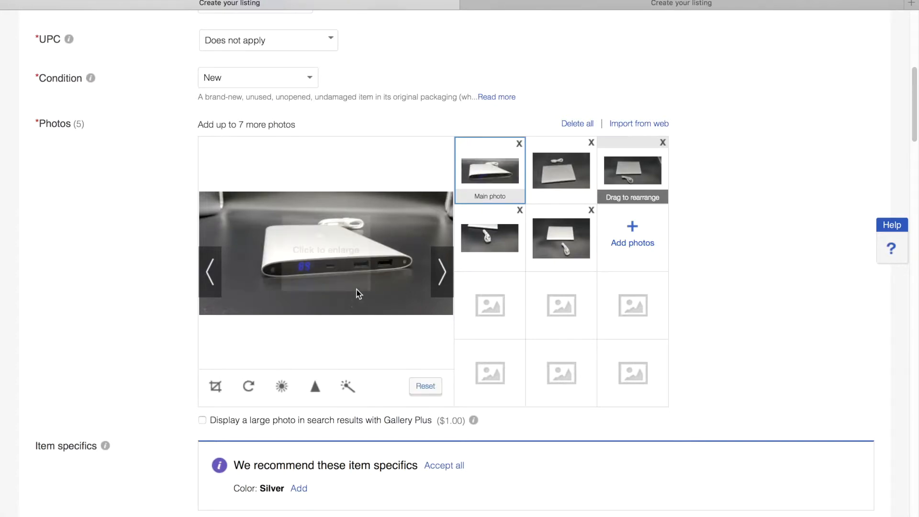
# Inspect the cropped main photo at enlarged size and preview each of the other four listing photos
pyautogui.click(337, 259)
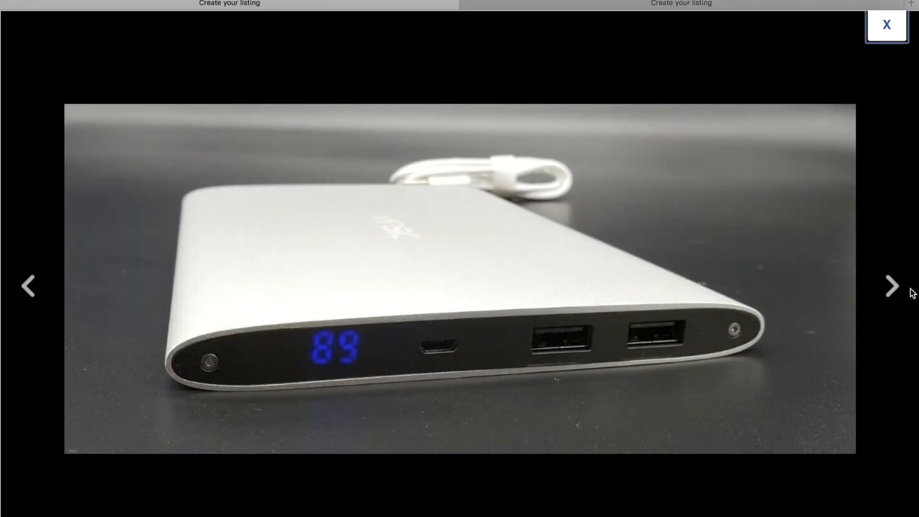
pyautogui.click(888, 27)
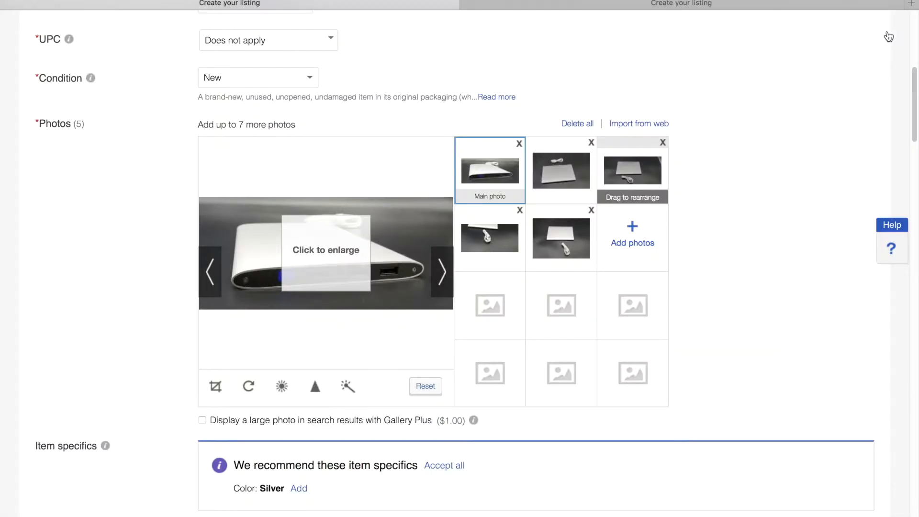
pyautogui.click(560, 170)
pyautogui.click(641, 170)
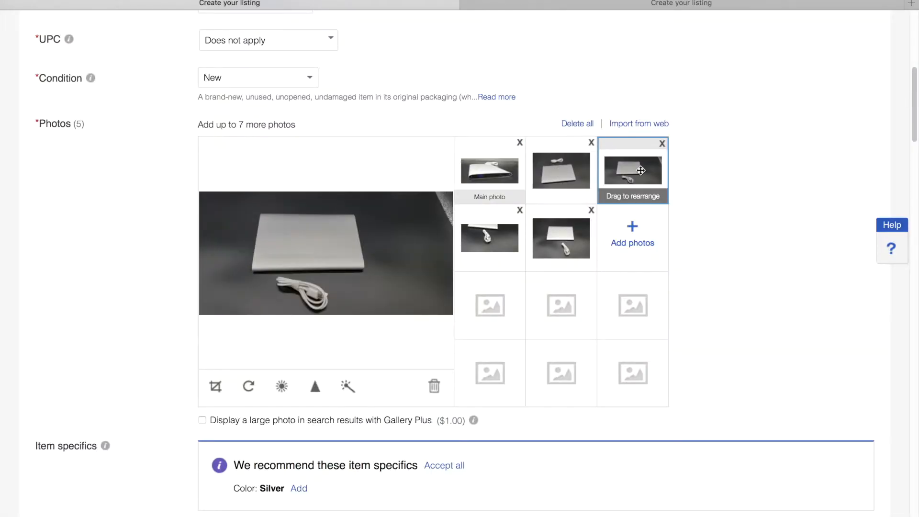
pyautogui.click(489, 238)
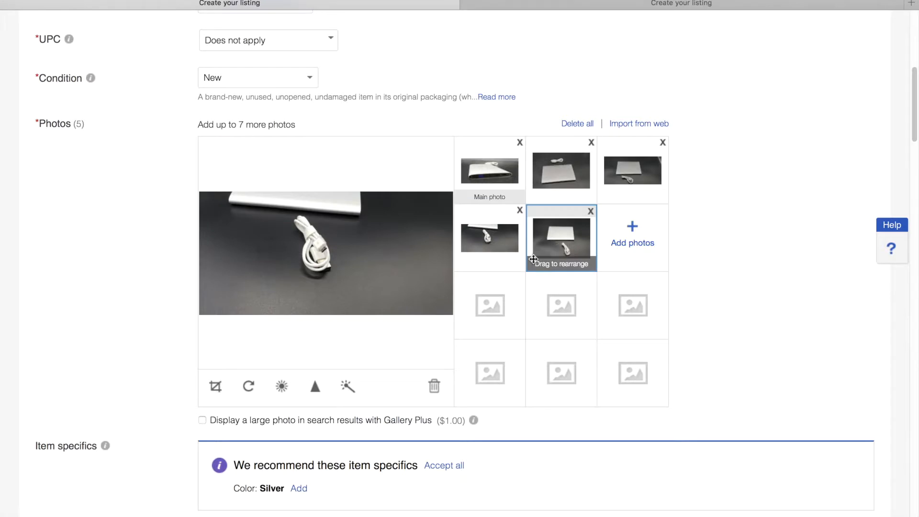
pyautogui.click(535, 259)
# Review the item specifics, including compatible brand and model, brand, the MPN options, connectivity, manufacturer color and power capacity
pyautogui.scroll(-5, 786, 224)
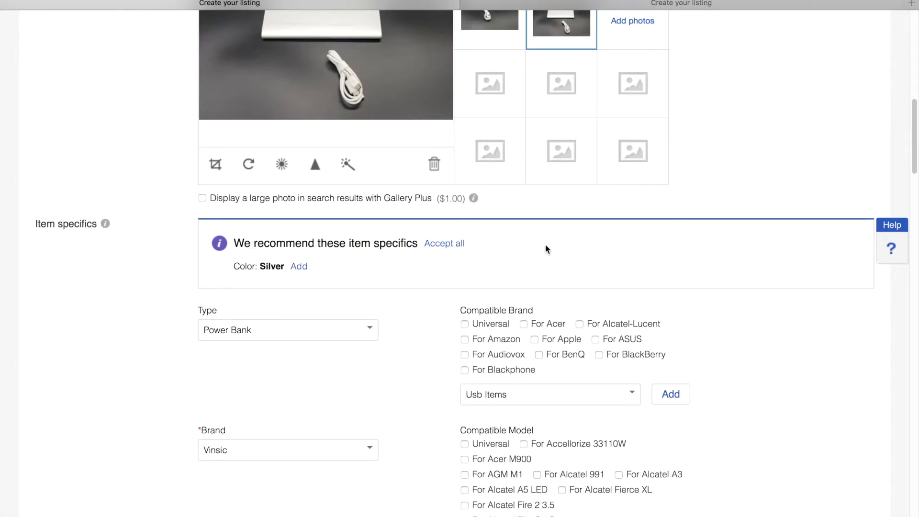
pyautogui.scroll(-3, 146, 286)
pyautogui.scroll(-1, 140, 247)
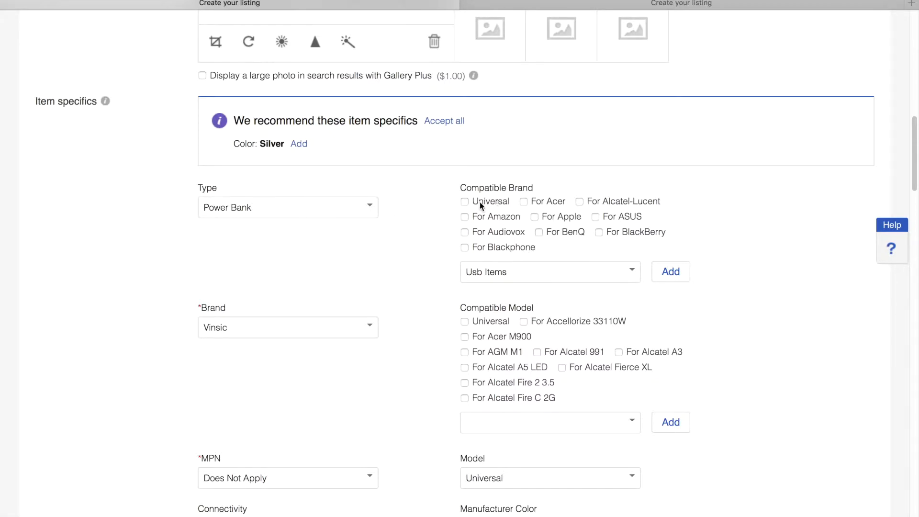
pyautogui.scroll(-4, 468, 225)
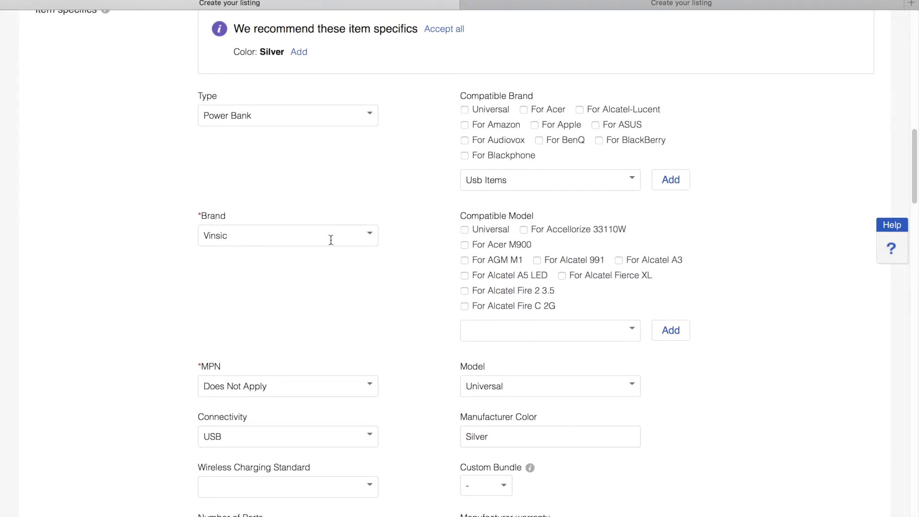
pyautogui.scroll(-1, 414, 219)
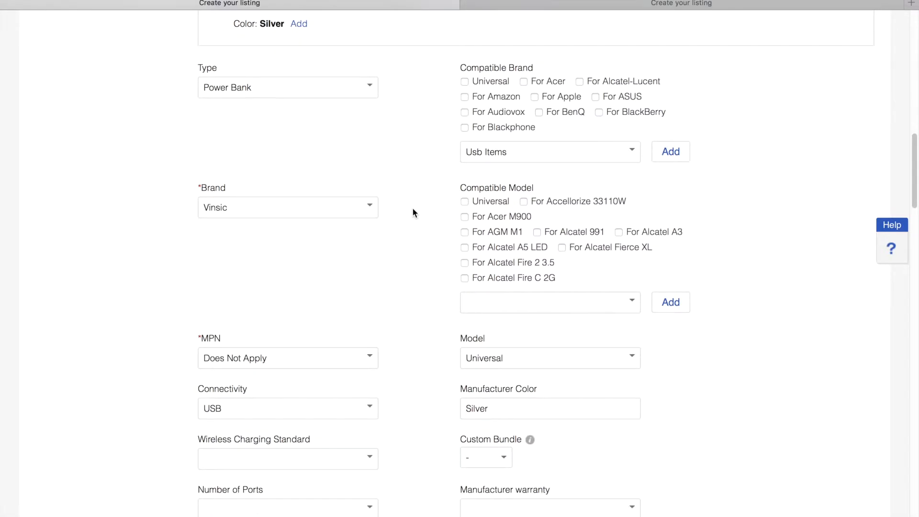
pyautogui.scroll(-5, 500, 272)
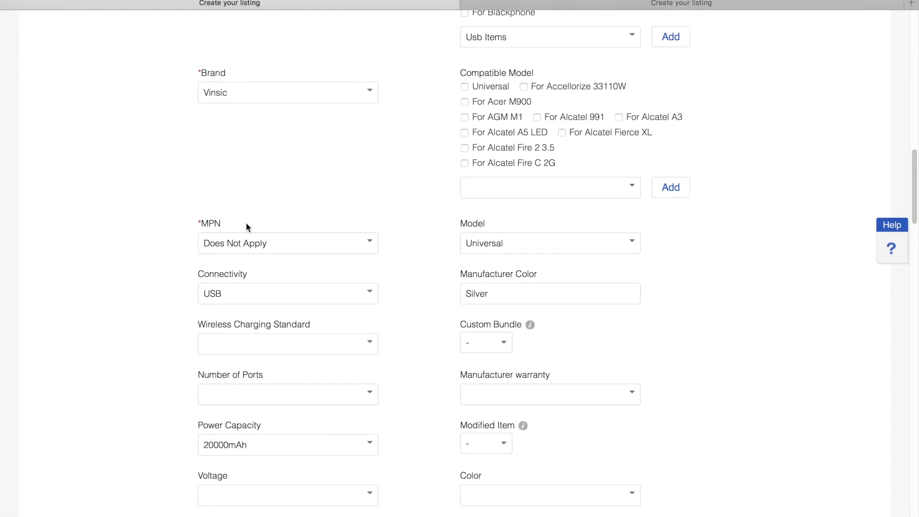
pyautogui.click(364, 241)
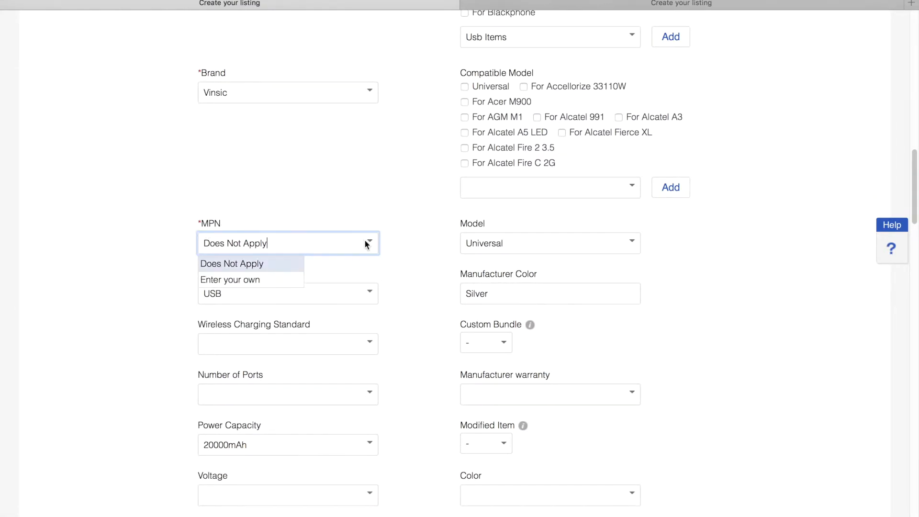
pyautogui.click(386, 181)
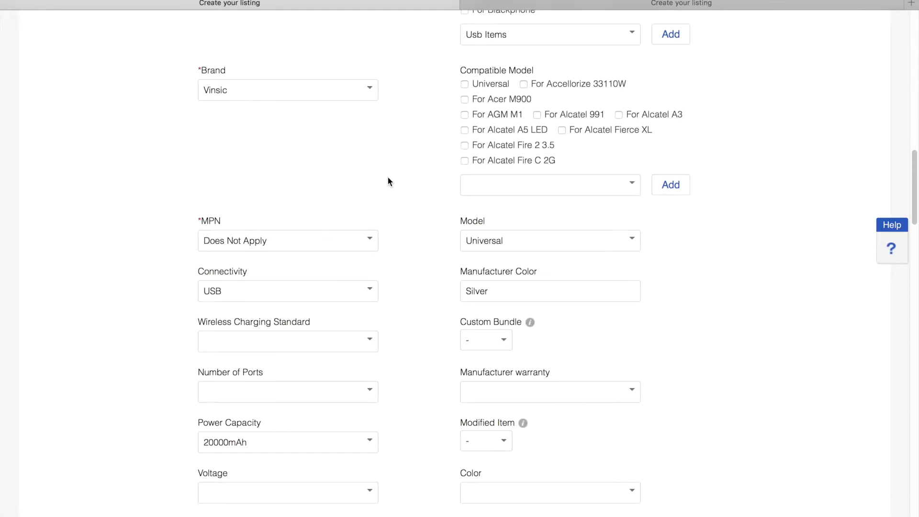
pyautogui.scroll(-1, 387, 178)
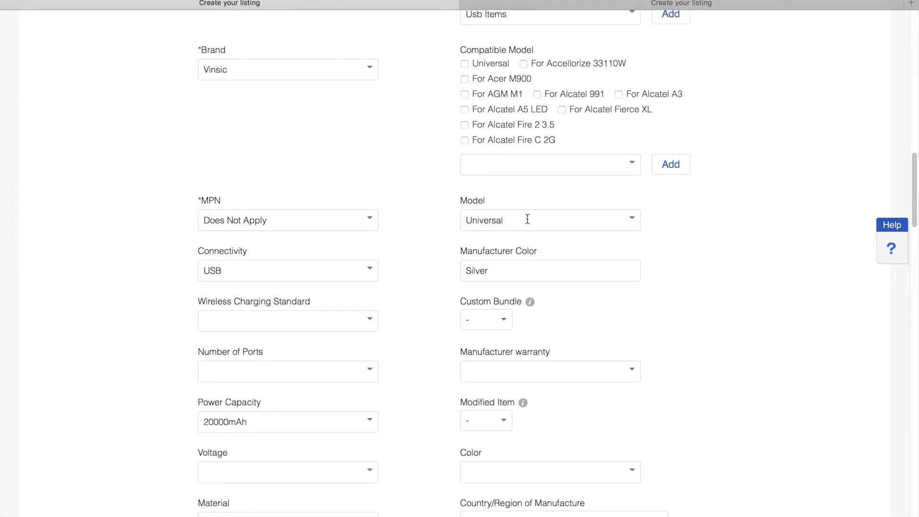
pyautogui.scroll(-2, 689, 226)
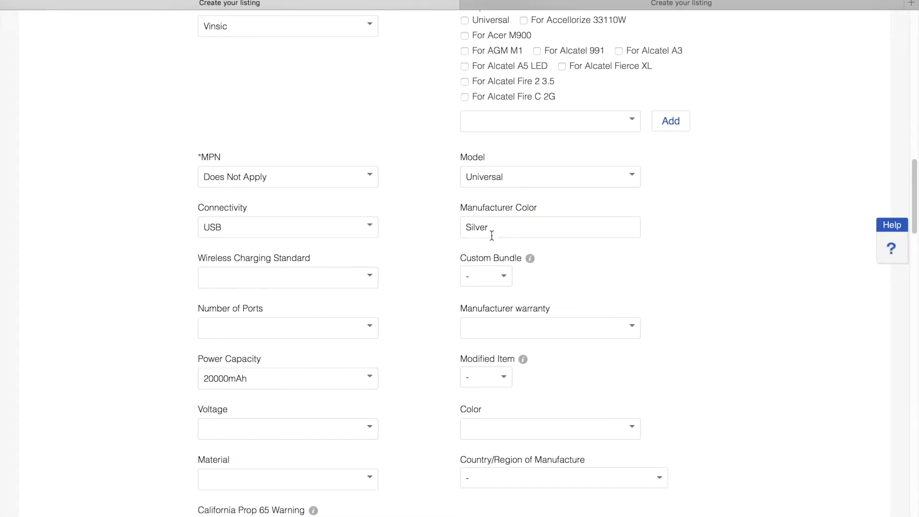
pyautogui.scroll(-4, 405, 215)
pyautogui.scroll(-3, 415, 214)
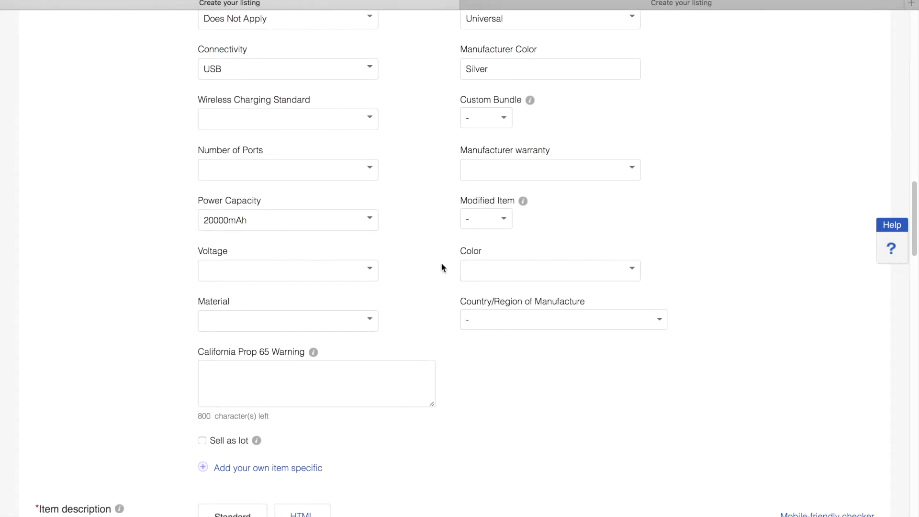
# Read through the item description, checking the included accessories and the power bank's specifications
pyautogui.scroll(-6, 441, 268)
pyautogui.scroll(-4, 455, 237)
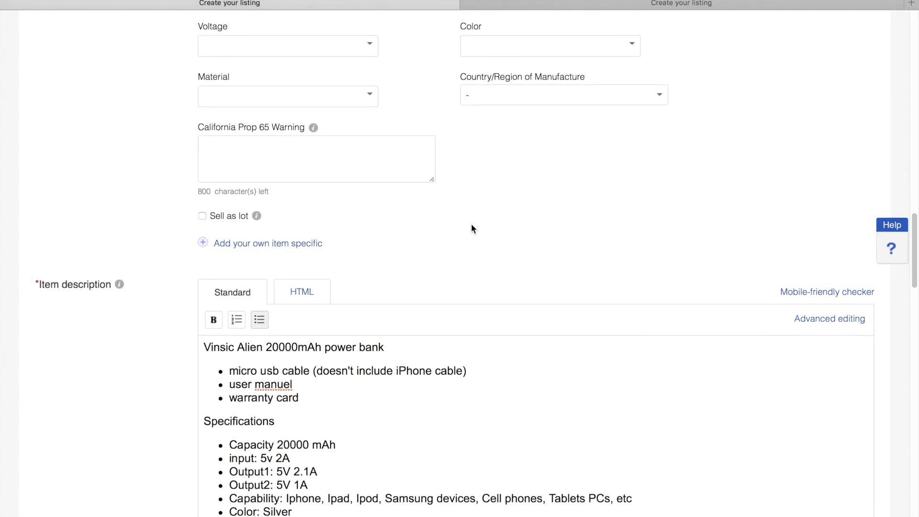
pyautogui.scroll(-1, 479, 214)
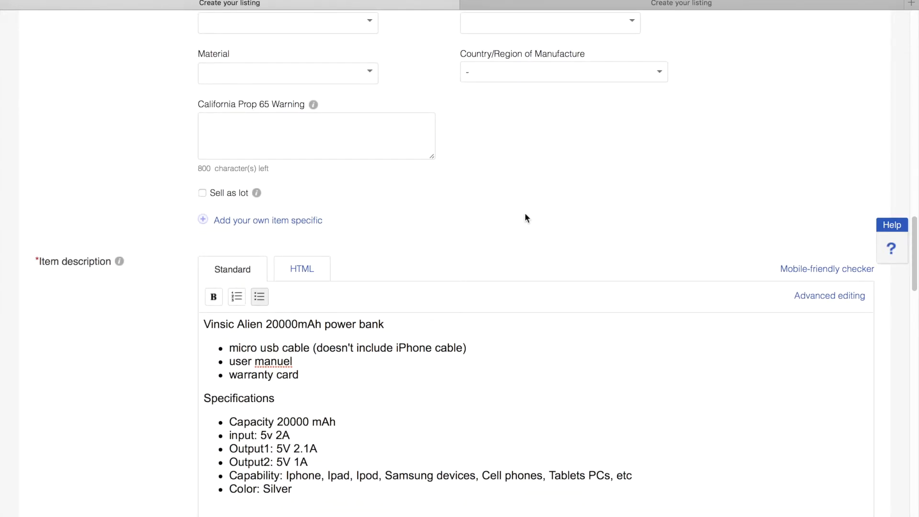
pyautogui.scroll(-4, 525, 213)
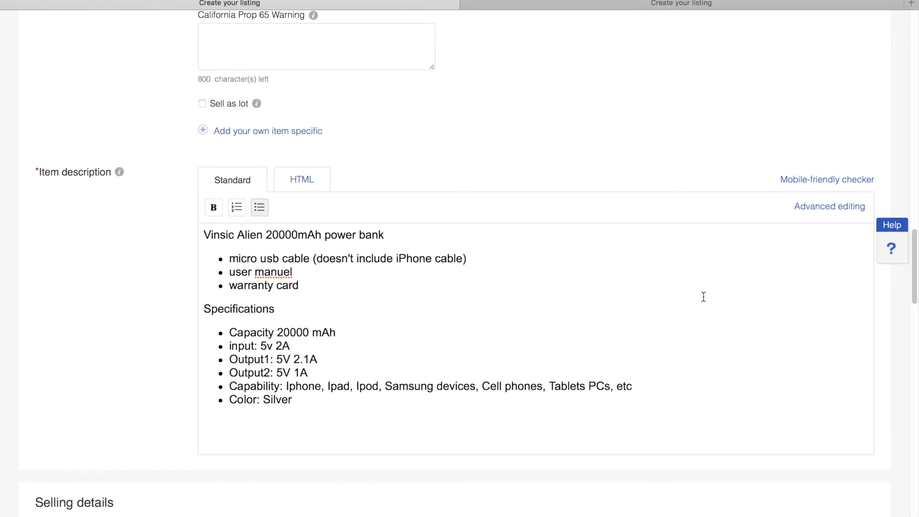
pyautogui.scroll(-2, 720, 299)
pyautogui.scroll(-1, 725, 254)
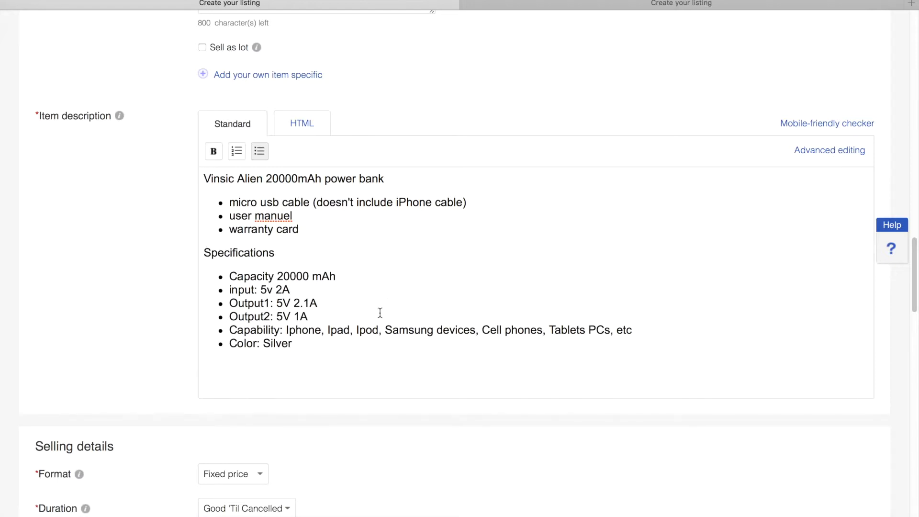
pyautogui.scroll(-2, 595, 205)
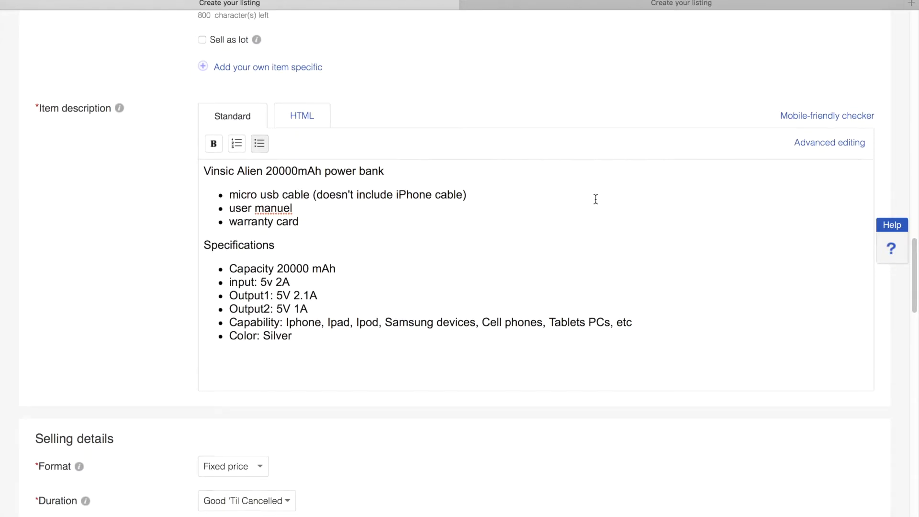
# Examine the format choices in the selling details and keep the listing at Fixed price
pyautogui.scroll(-5, 596, 198)
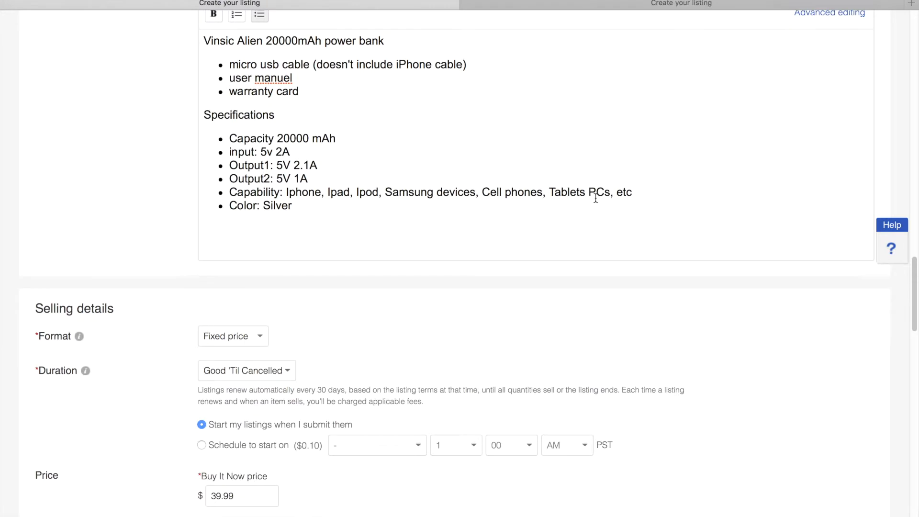
pyautogui.scroll(-3, 596, 198)
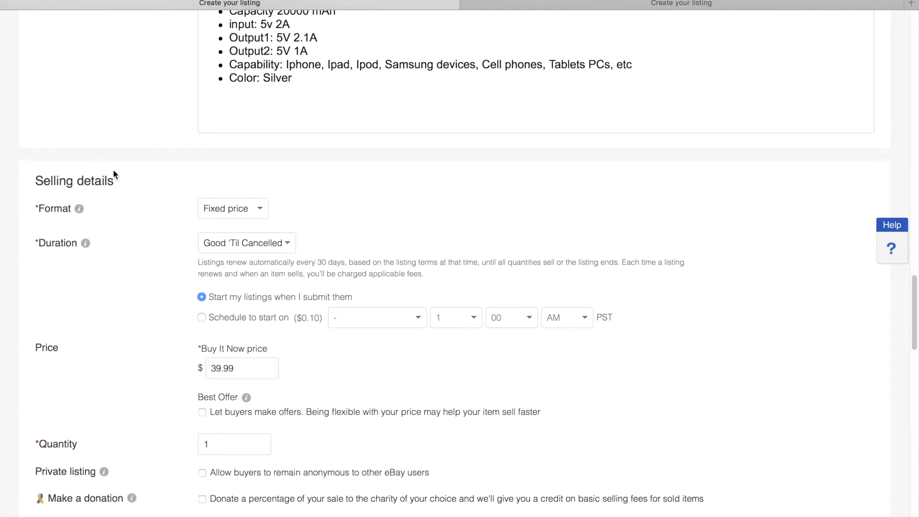
pyautogui.scroll(-4, 127, 161)
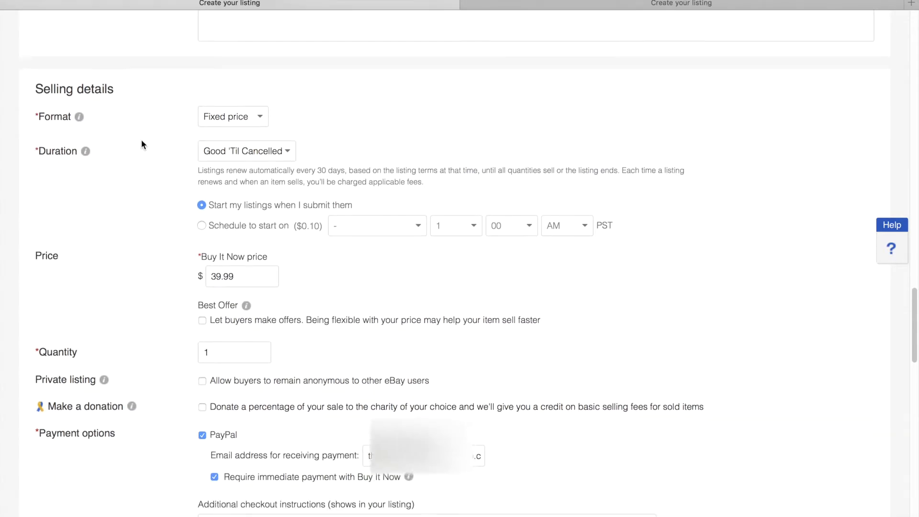
pyautogui.scroll(-2, 141, 144)
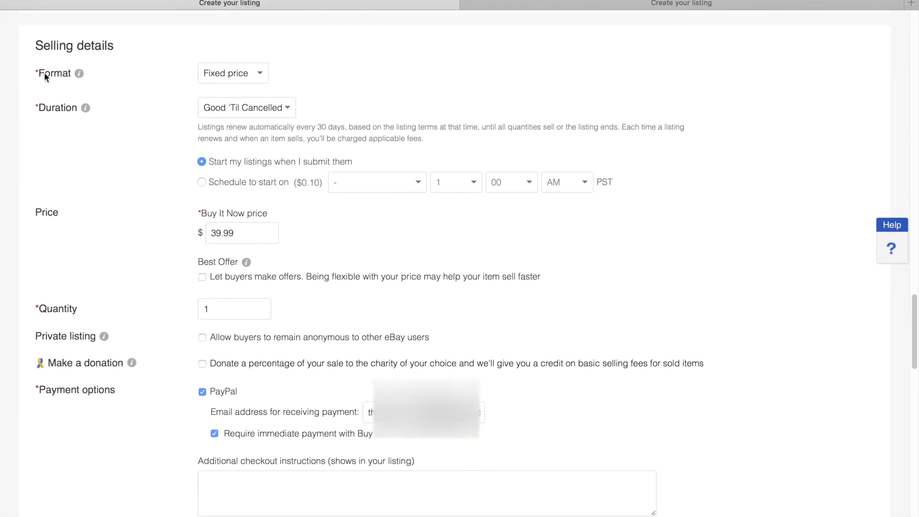
pyautogui.click(261, 75)
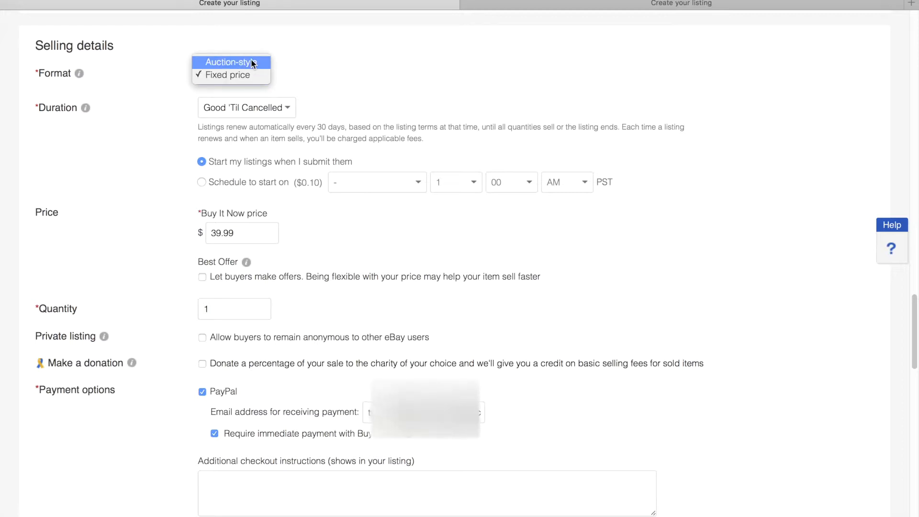
pyautogui.click(300, 61)
pyautogui.click(261, 69)
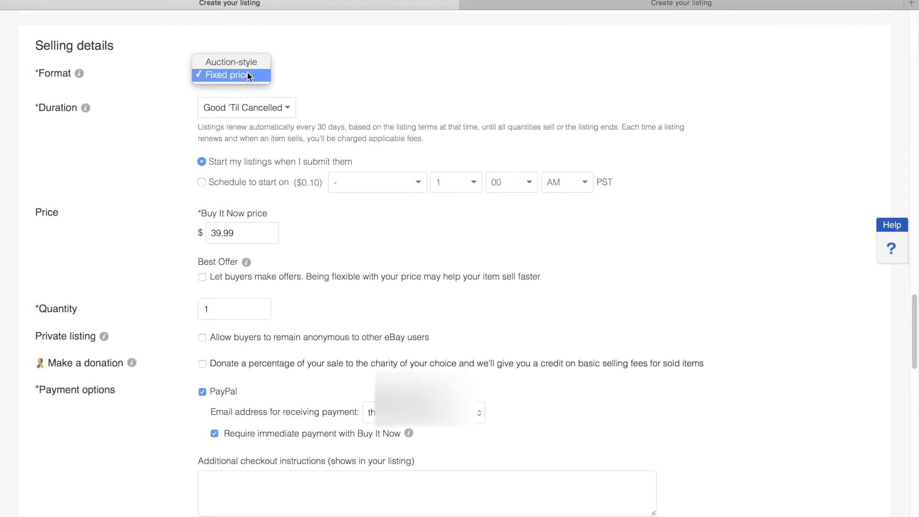
pyautogui.click(303, 72)
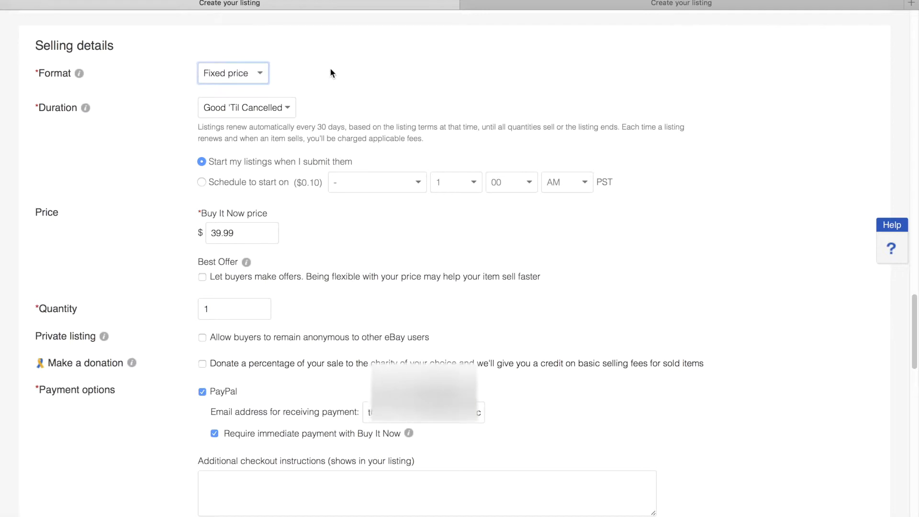
# Examine the listing duration choices, keep Good 'Til Cancelled, and look over the price and payment settings
pyautogui.click(287, 110)
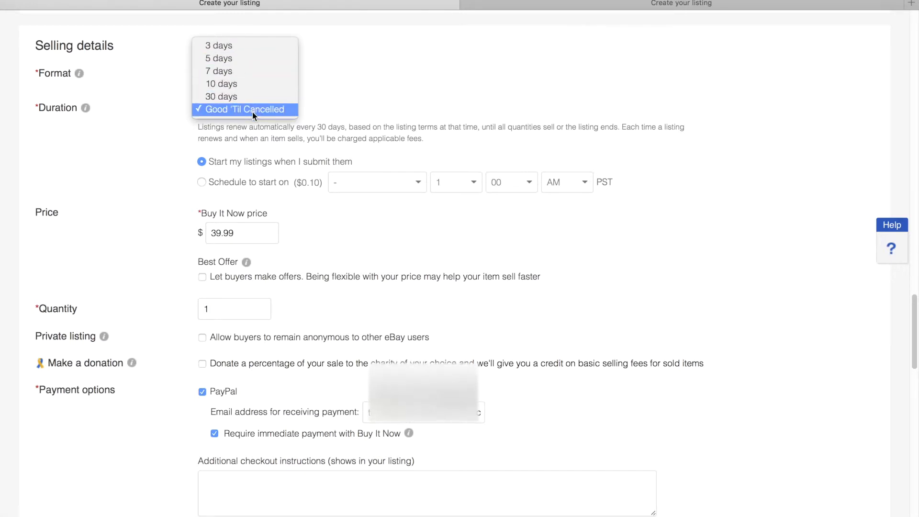
pyautogui.click(346, 96)
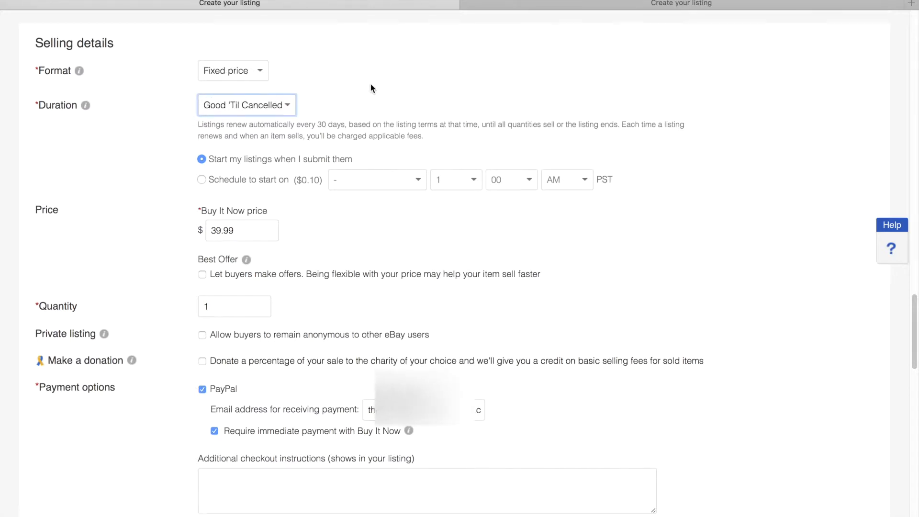
pyautogui.scroll(-2, 370, 83)
pyautogui.scroll(-1, 200, 85)
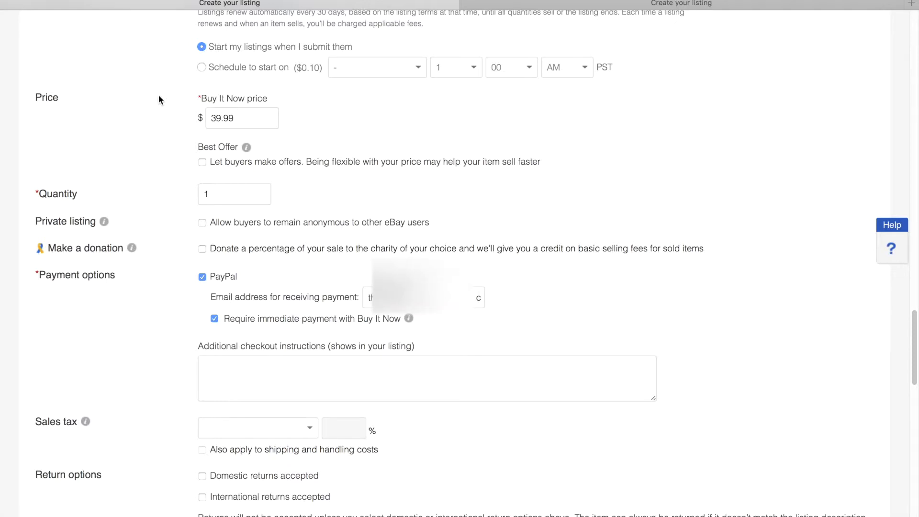
# Preview the Best Offer automatic accept and decline options, leaving buyer offers switched off
pyautogui.scroll(-1, 132, 67)
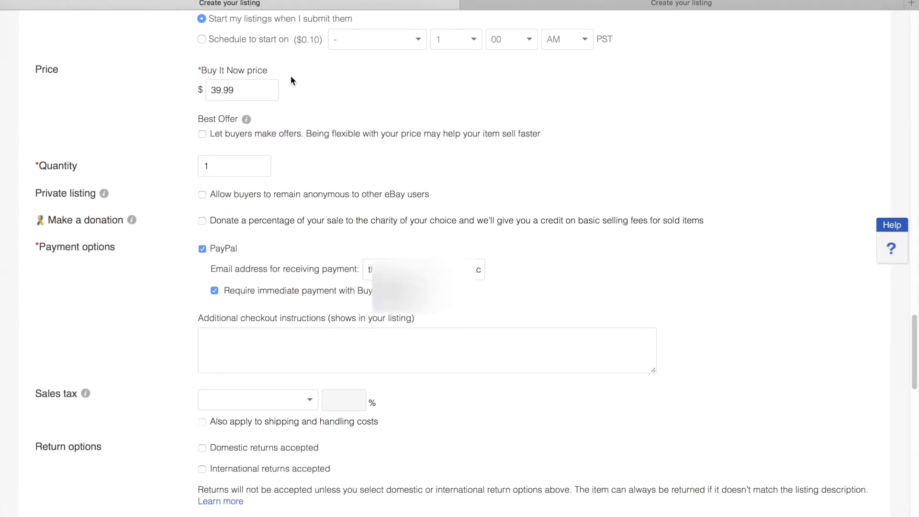
pyautogui.scroll(-2, 291, 80)
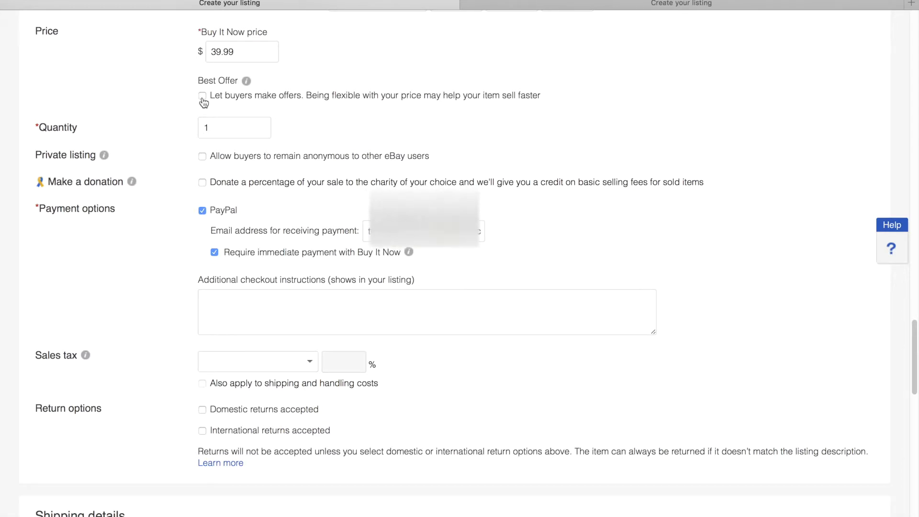
pyautogui.click(202, 96)
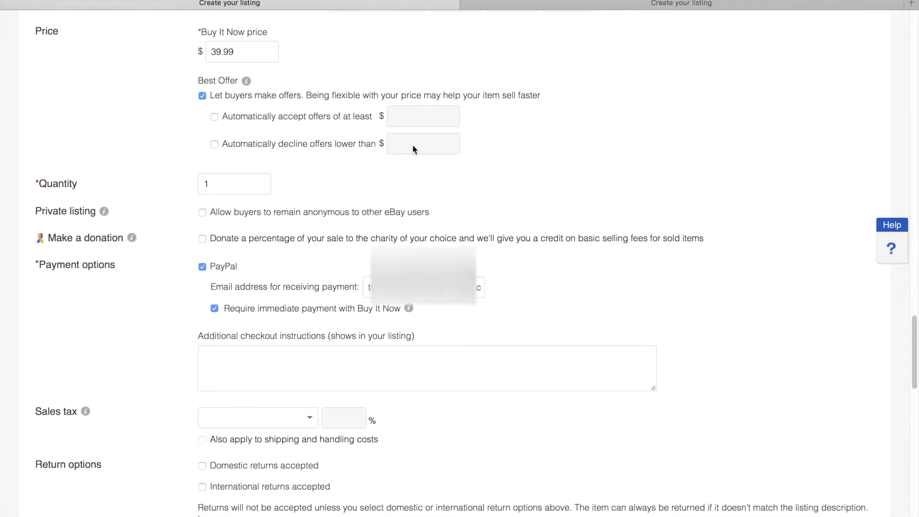
pyautogui.click(203, 98)
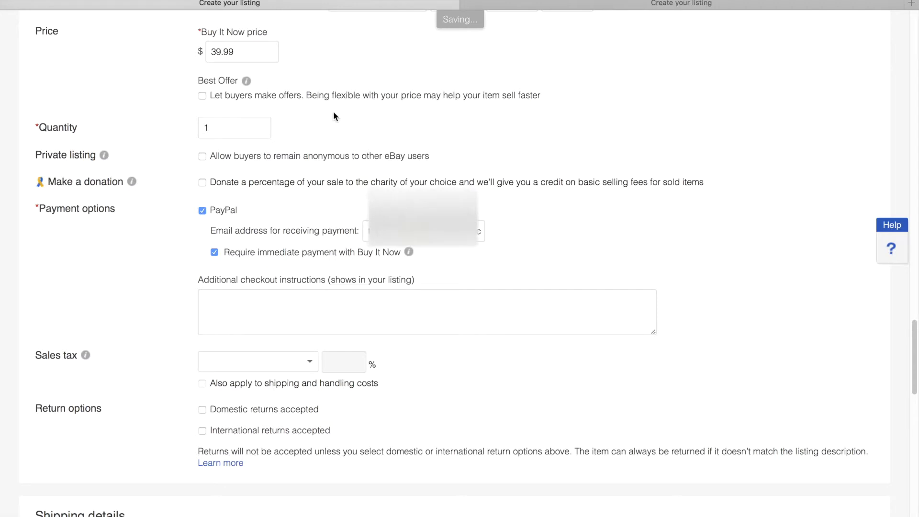
# Review the quantity, private listing, donation and PayPal payment settings, keeping the quantity at 1
pyautogui.scroll(-2, 663, 85)
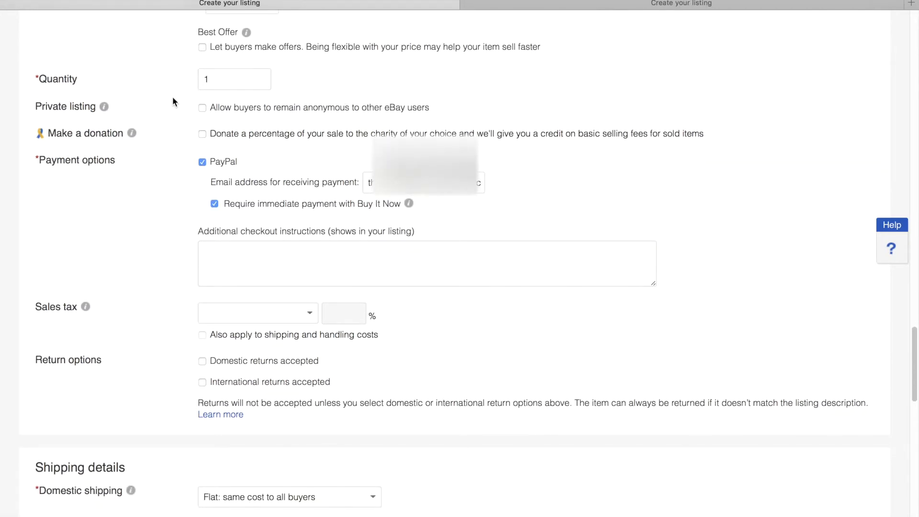
pyautogui.click(233, 80)
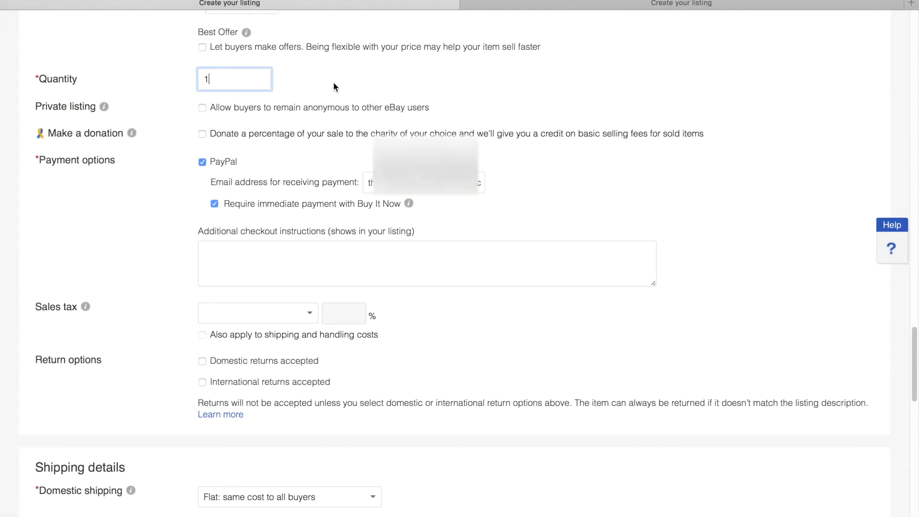
pyautogui.click(429, 79)
pyautogui.scroll(-1, 190, 112)
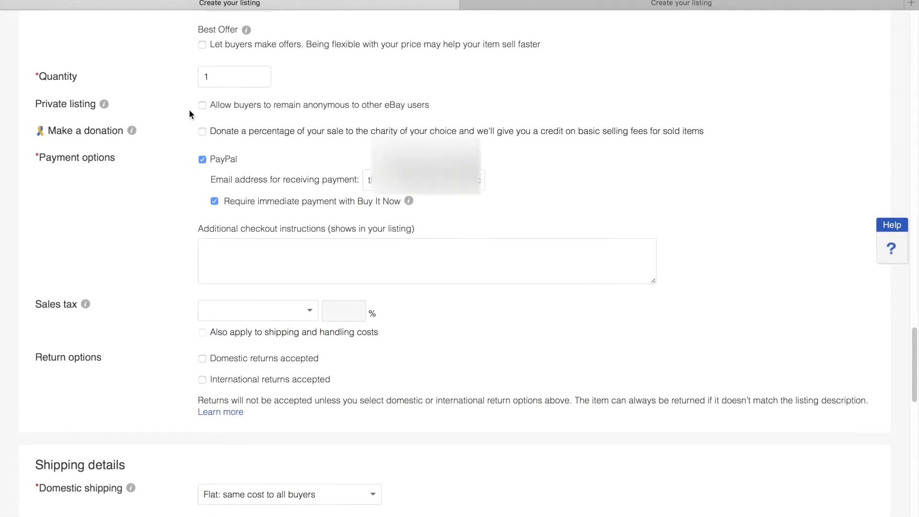
pyautogui.scroll(-3, 187, 110)
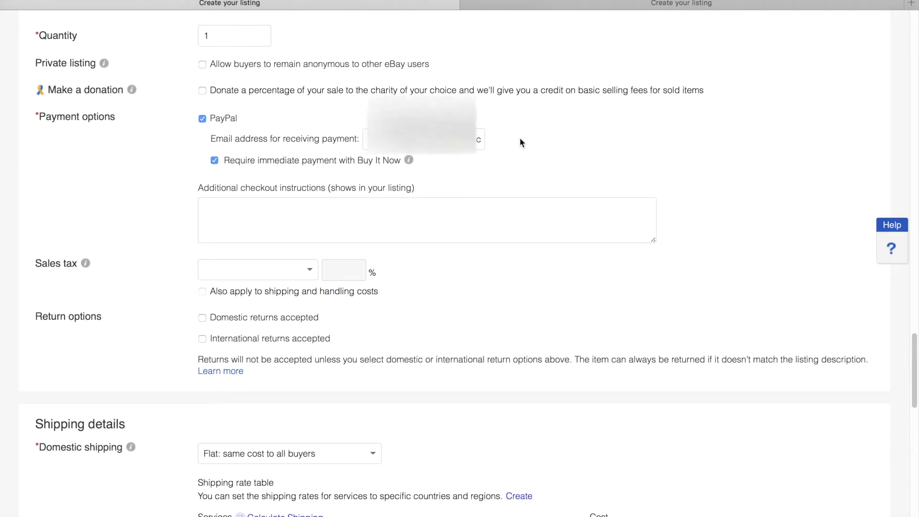
pyautogui.scroll(-1, 528, 134)
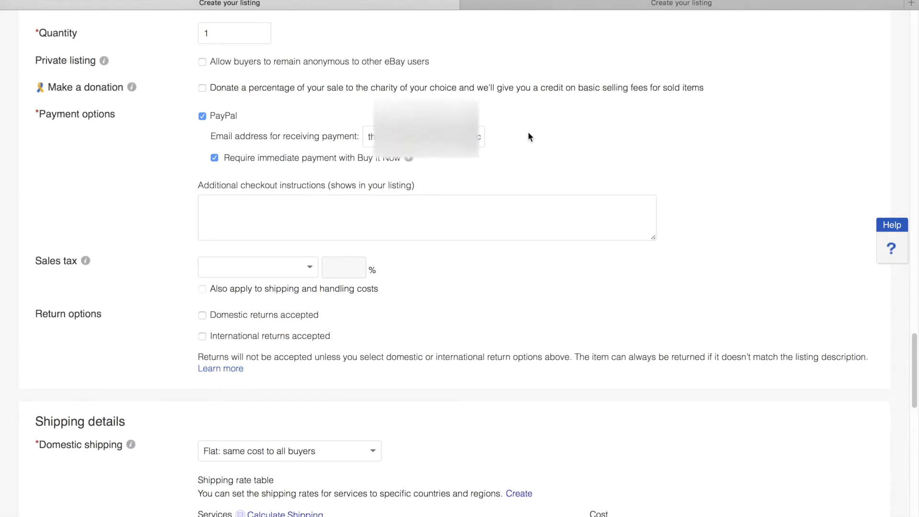
pyautogui.scroll(-1, 528, 136)
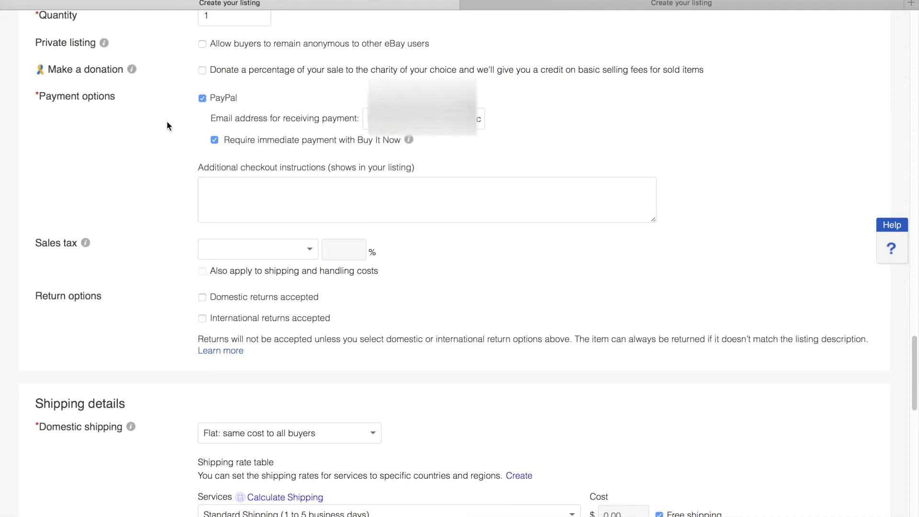
# Set the sales tax state to California, leaving the percentage blank
pyautogui.scroll(-1, 167, 123)
pyautogui.scroll(-5, 168, 125)
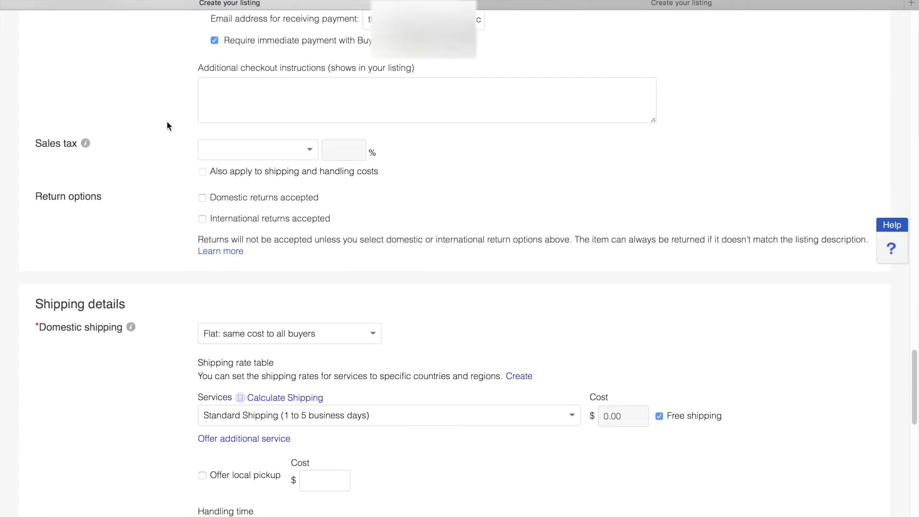
pyautogui.scroll(-1, 168, 125)
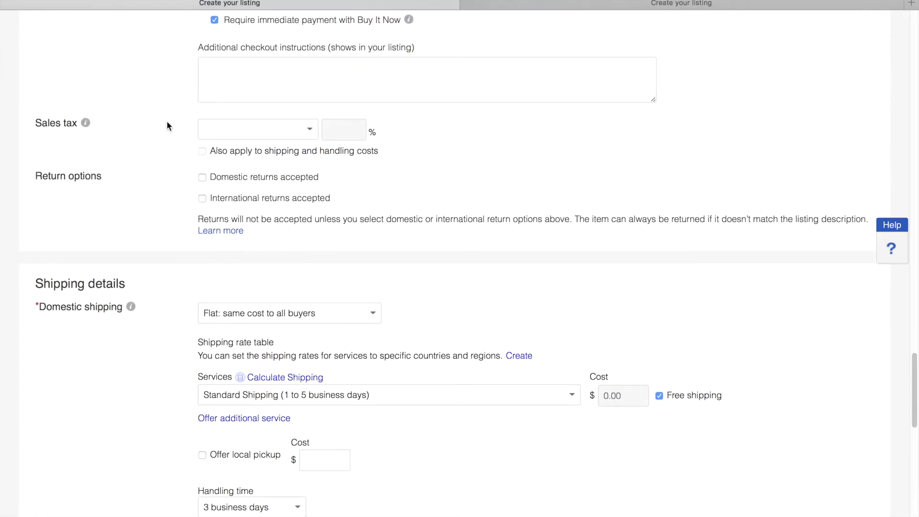
pyautogui.click(309, 129)
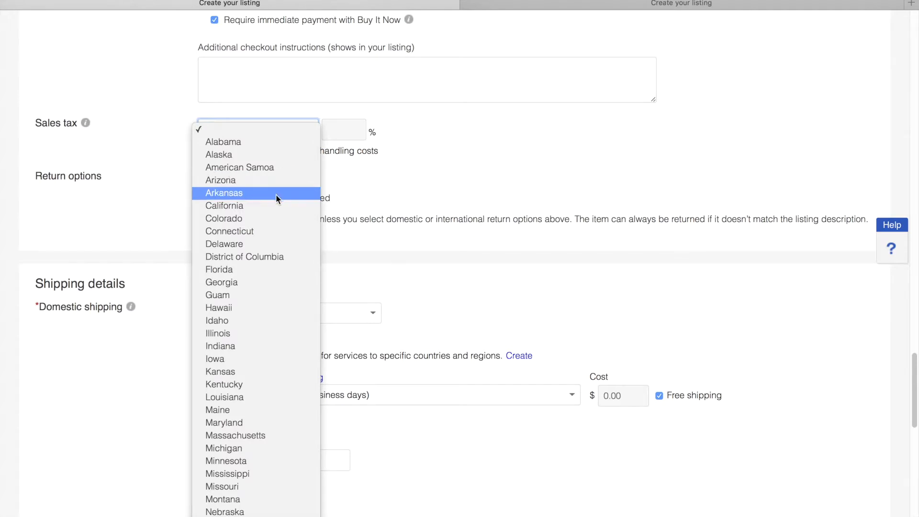
pyautogui.click(263, 205)
pyautogui.click(342, 131)
pyautogui.write('9')
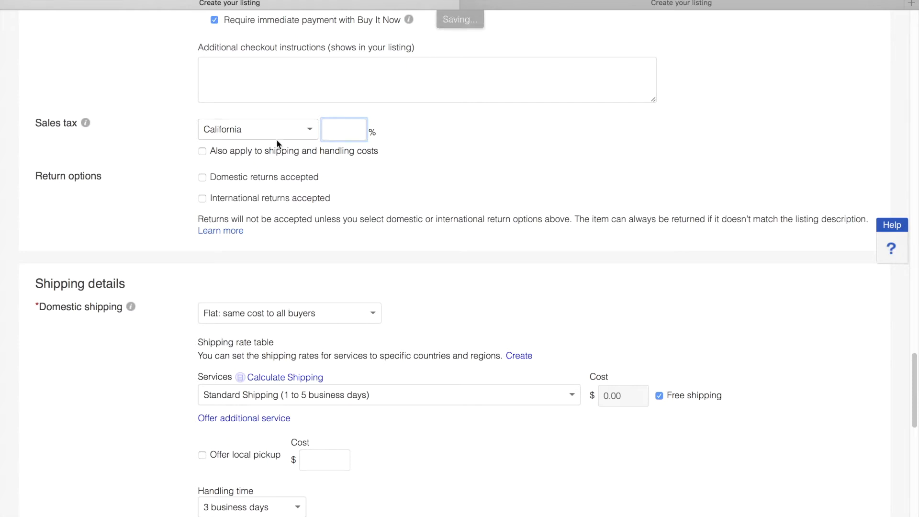
pyautogui.click(300, 129)
pyautogui.click(443, 133)
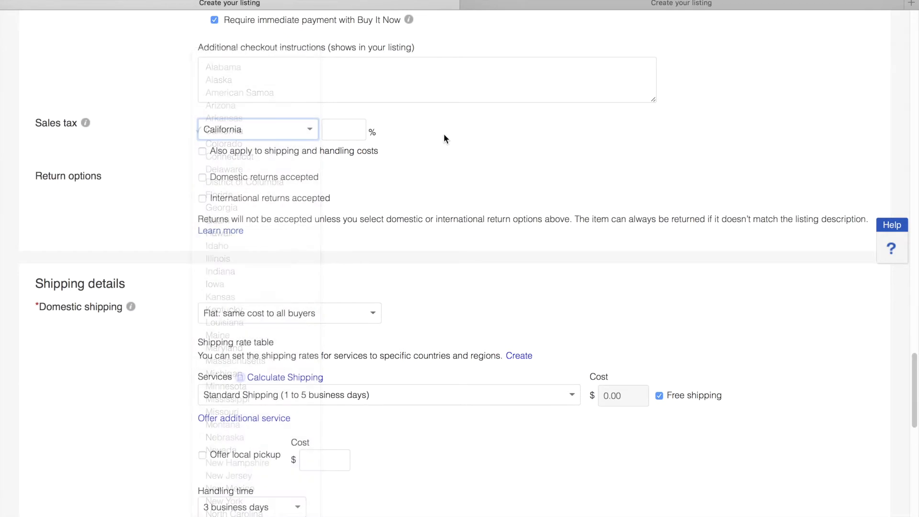
# Review the return options, leaving domestic and international returns unselected
pyautogui.scroll(-1, 152, 165)
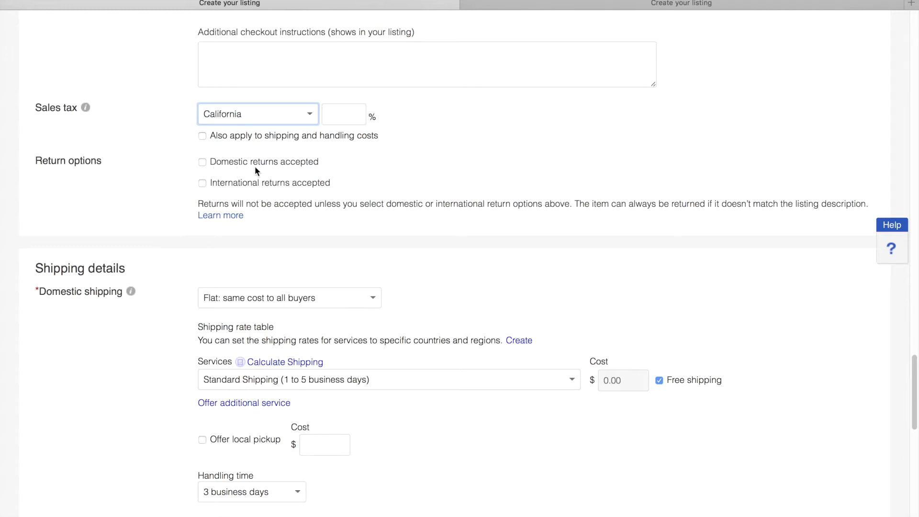
pyautogui.scroll(-1, 378, 158)
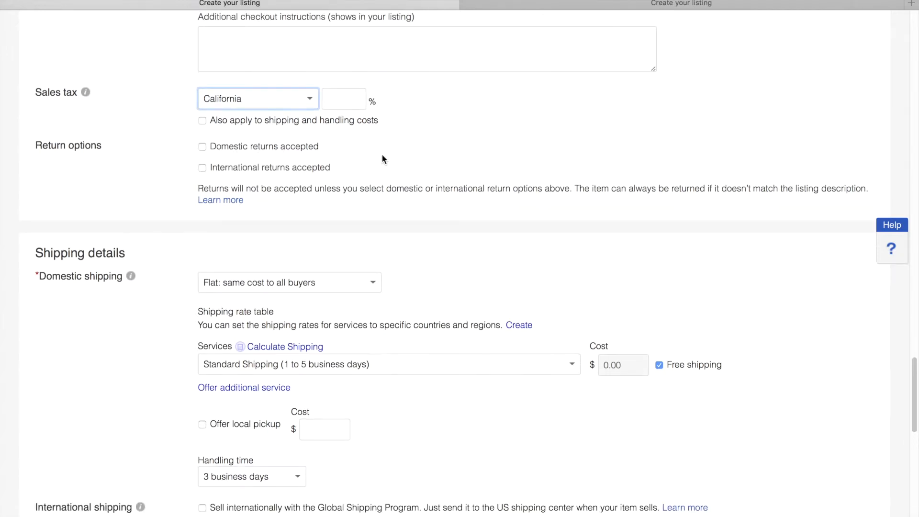
pyautogui.scroll(-3, 163, 176)
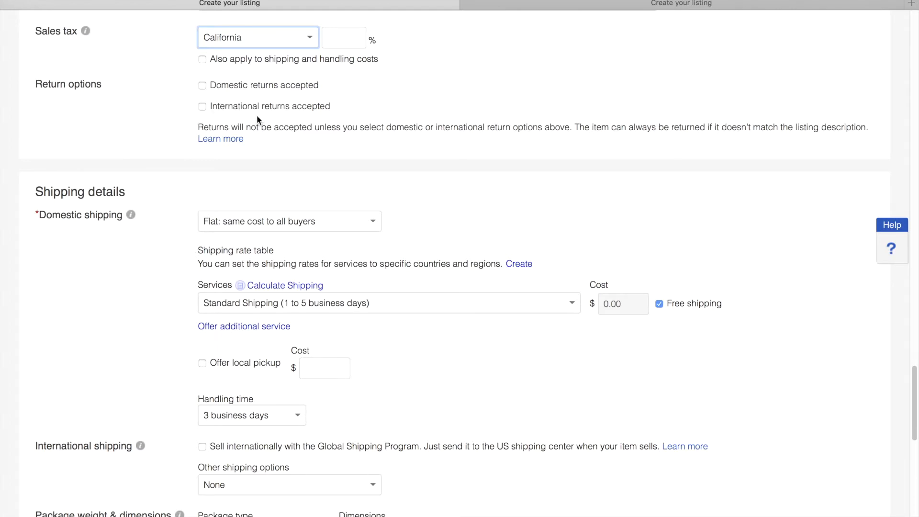
pyautogui.scroll(-1, 174, 112)
pyautogui.scroll(2, 196, 163)
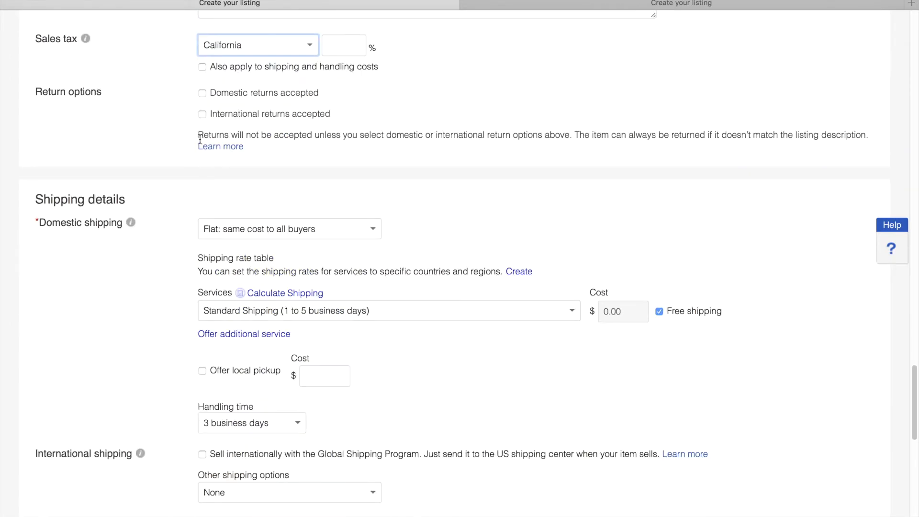
# Examine the domestic shipping choices and keep Flat: same cost to all buyers
pyautogui.scroll(-2, 162, 136)
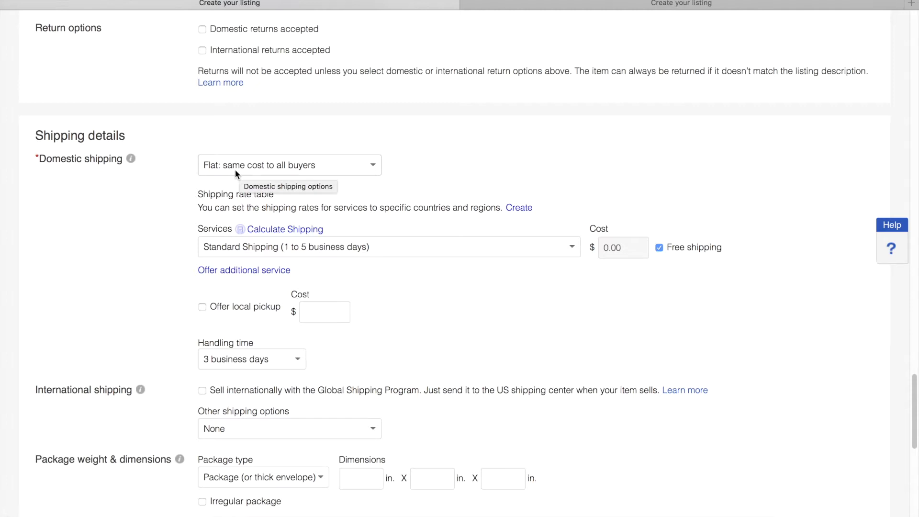
pyautogui.click(351, 167)
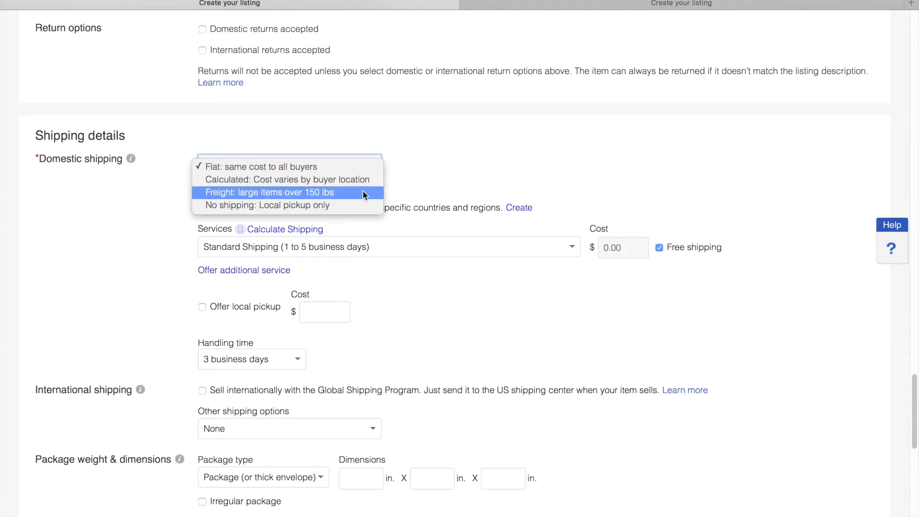
pyautogui.click(469, 156)
pyautogui.scroll(-1, 479, 154)
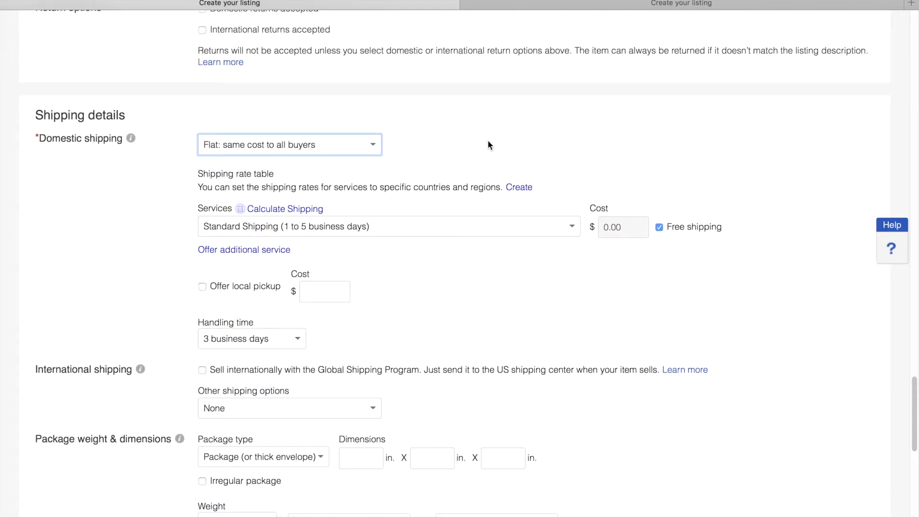
# Look through the available domestic shipping services, from economy to international, and keep Standard Shipping (1 to 5 business days)
pyautogui.scroll(-1, 503, 154)
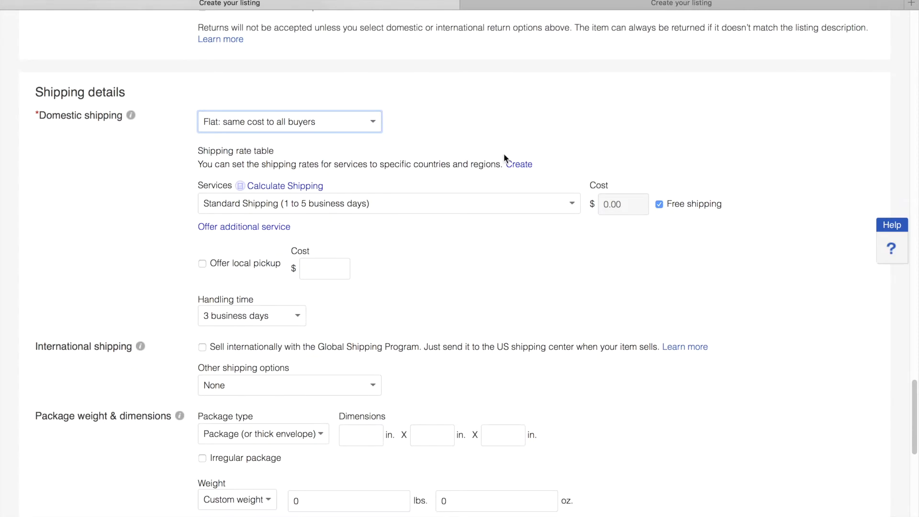
pyautogui.click(575, 204)
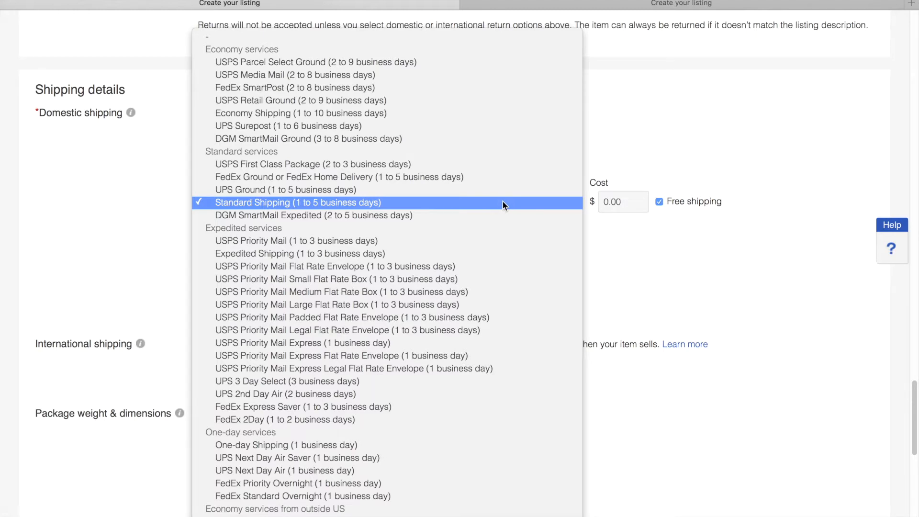
pyautogui.scroll(-3, 474, 191)
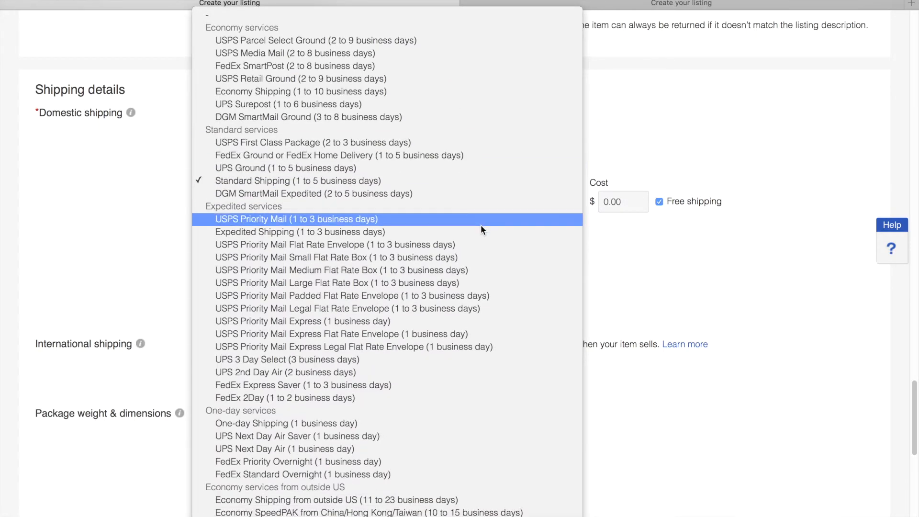
pyautogui.scroll(-5, 489, 228)
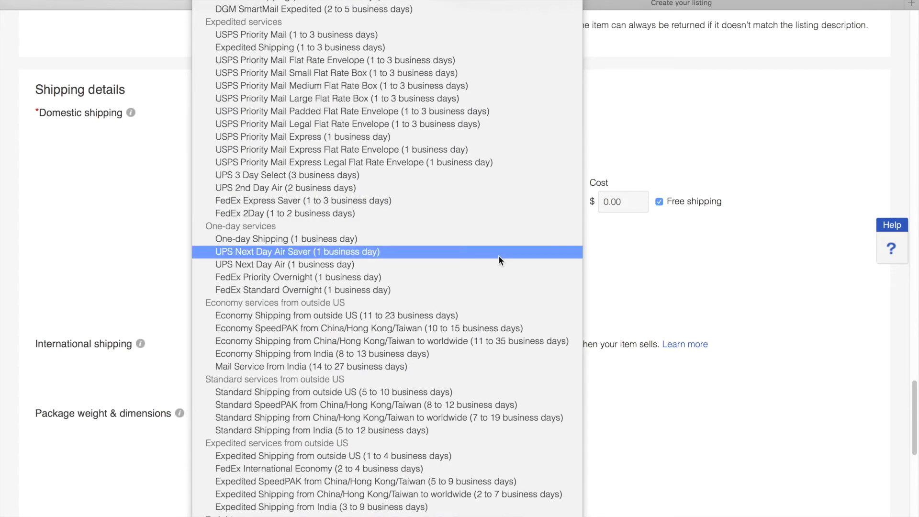
pyautogui.click(688, 259)
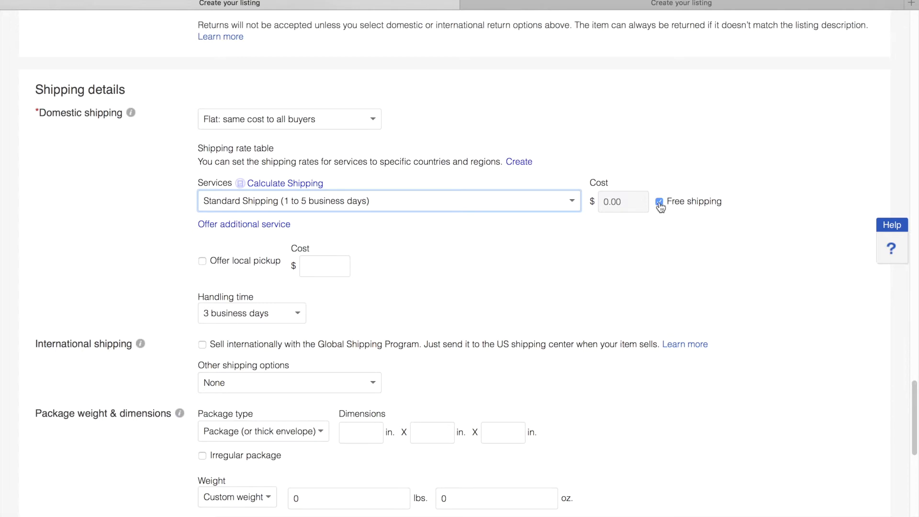
# Turn off free shipping for the Standard Shipping service and clear its cost
pyautogui.click(660, 203)
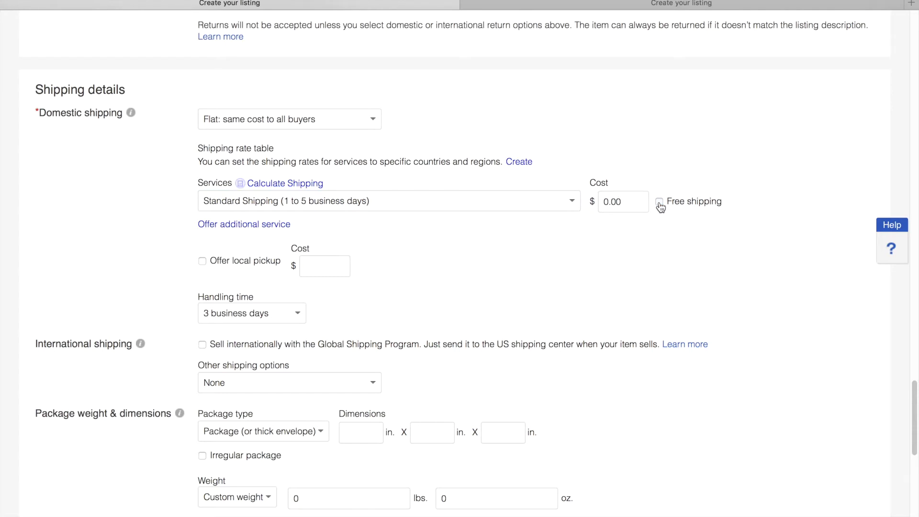
pyautogui.click(639, 198)
pyautogui.press('BackSpace')
pyautogui.press('BackSpace')
pyautogui.press('BackSpace')
pyautogui.press('BackSpace')
# Try a shipping cost in the $11 range for the Standard Shipping service and remove the entry
pyautogui.write('11.')
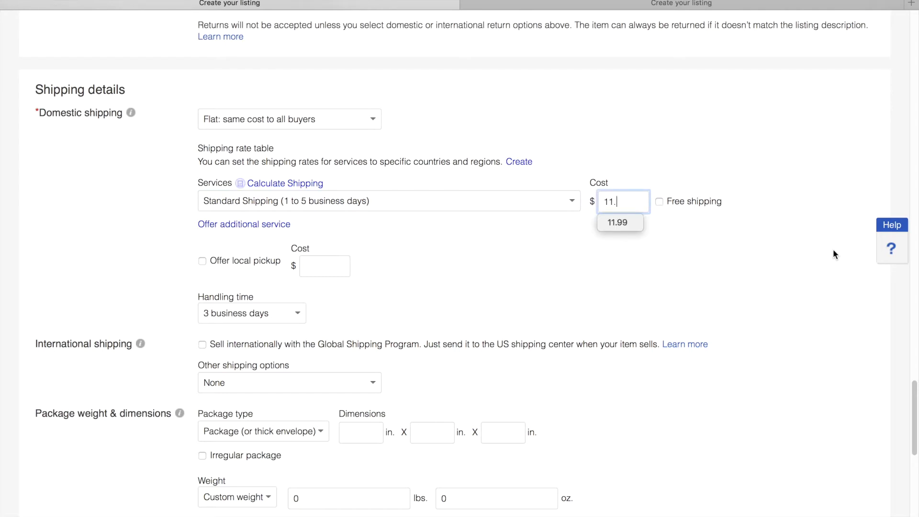
pyautogui.write('11')
pyautogui.press('BackSpace')
pyautogui.press('BackSpace')
pyautogui.press('BackSpace')
pyautogui.press('BackSpace')
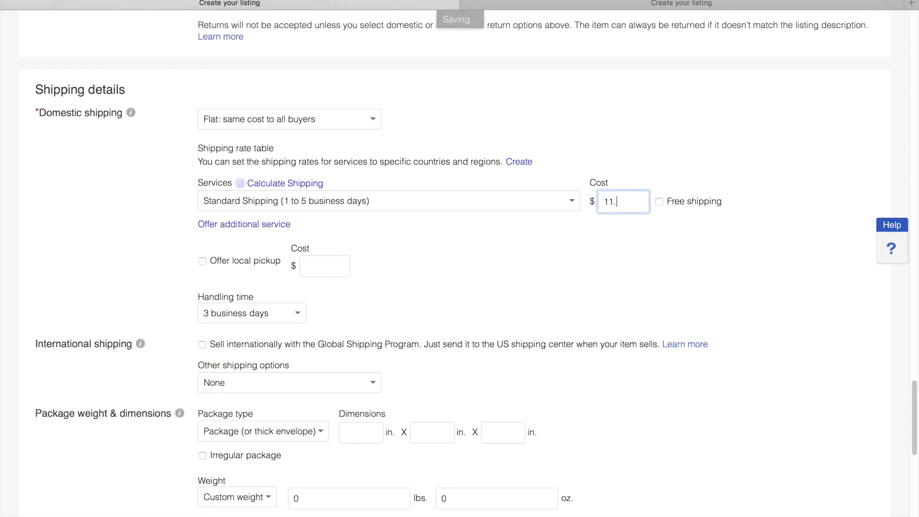
pyautogui.press('BackSpace')
pyautogui.click(594, 251)
# Examine the handling time choices and keep 3 business days
pyautogui.scroll(-1, 464, 194)
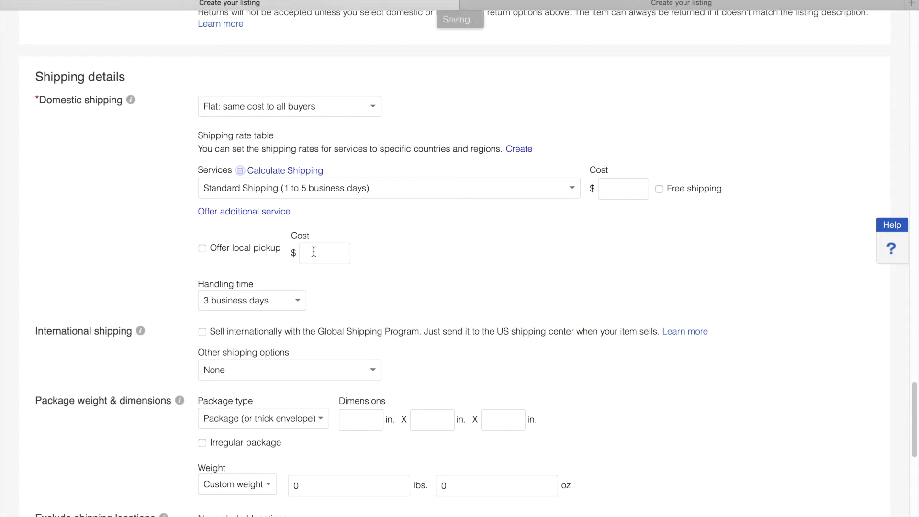
pyautogui.scroll(-5, 387, 241)
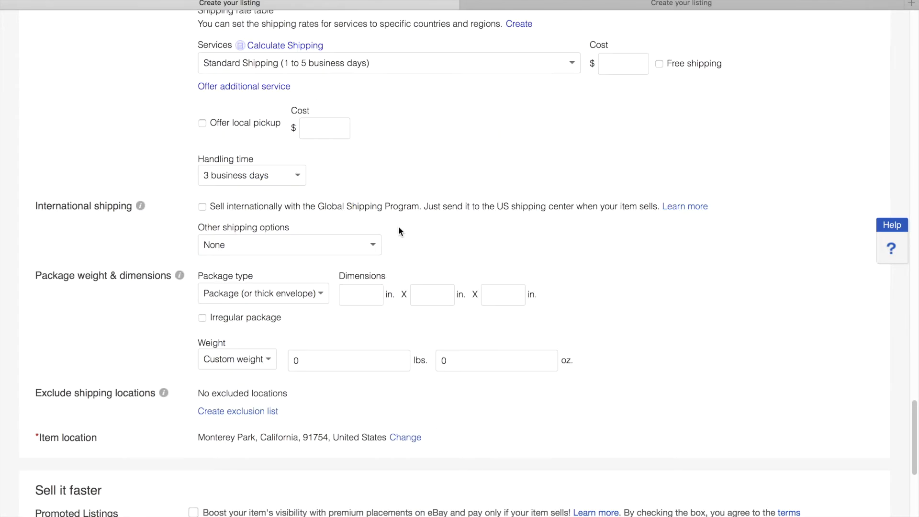
pyautogui.click(298, 178)
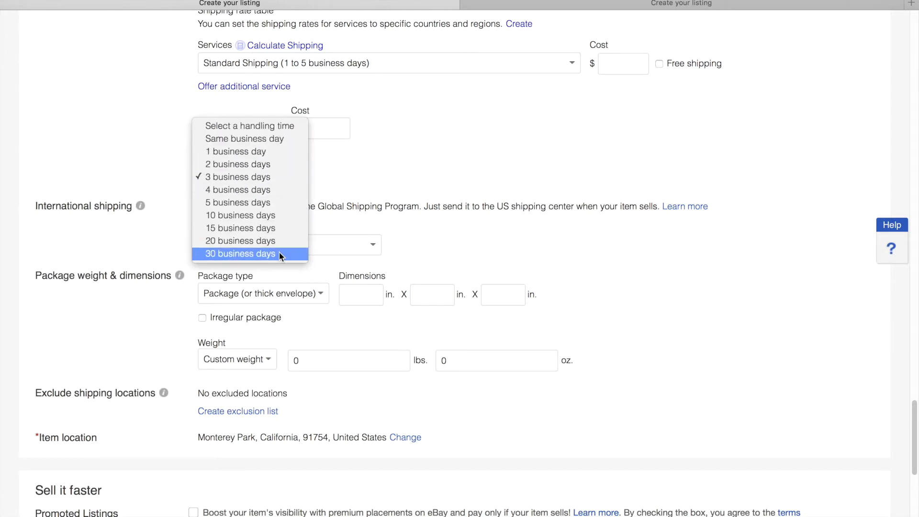
pyautogui.click(409, 161)
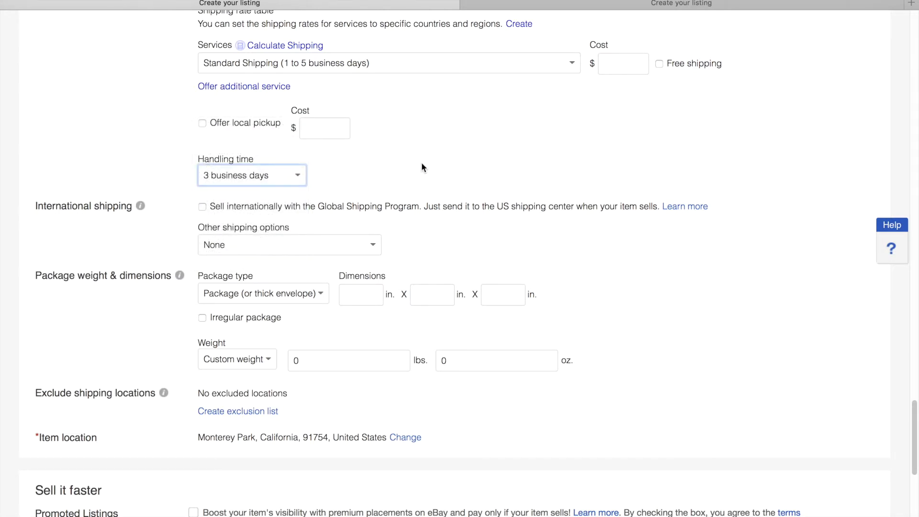
pyautogui.scroll(-1, 433, 119)
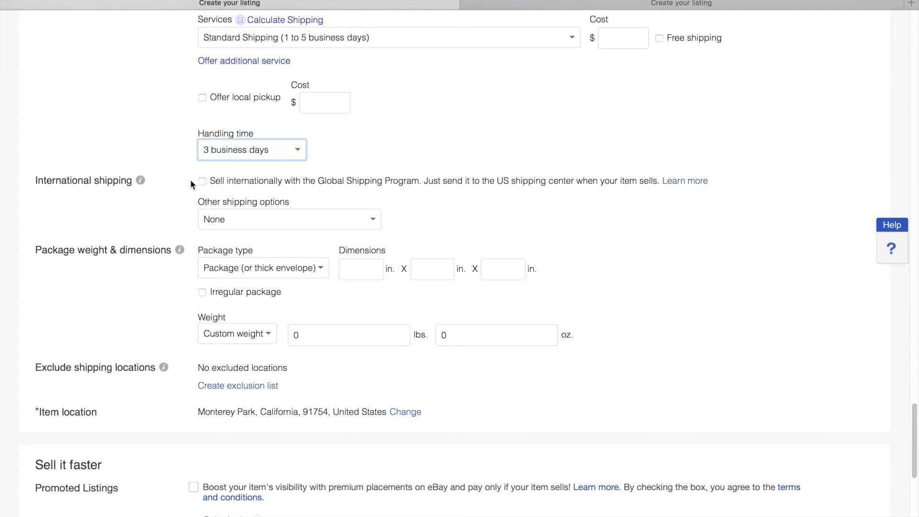
# Go through the international shipping, package dimensions, weight, excluded locations and item location fields of the shipping section
pyautogui.scroll(-1, 190, 193)
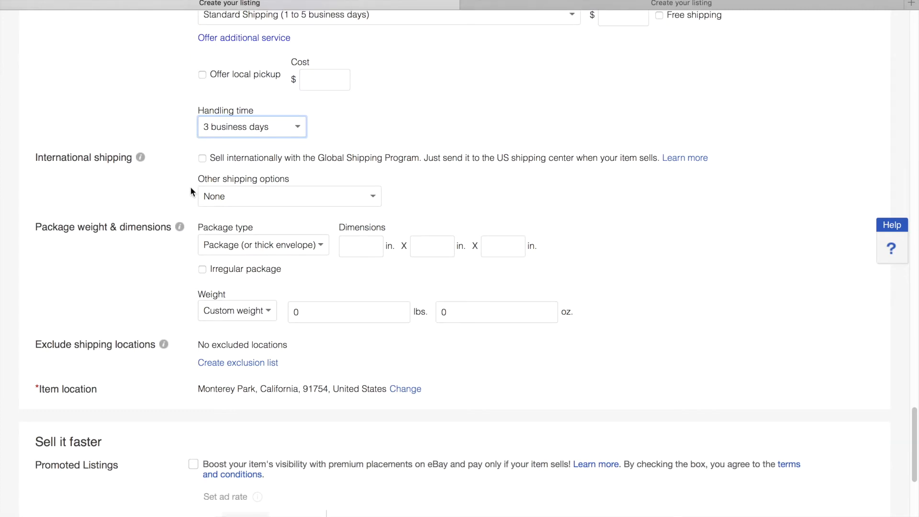
pyautogui.scroll(-3, 190, 192)
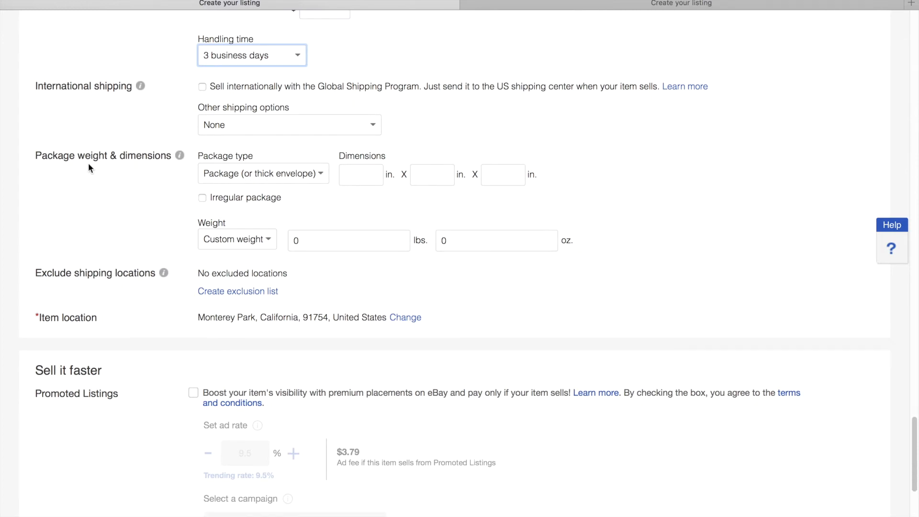
pyautogui.click(348, 172)
pyautogui.click(427, 175)
pyautogui.click(487, 175)
pyautogui.click(359, 240)
pyautogui.click(461, 240)
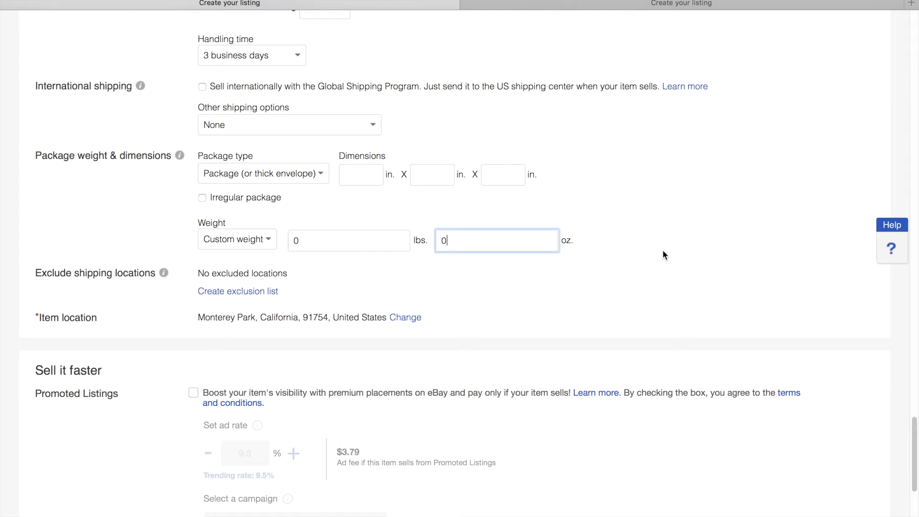
pyautogui.scroll(5, 663, 252)
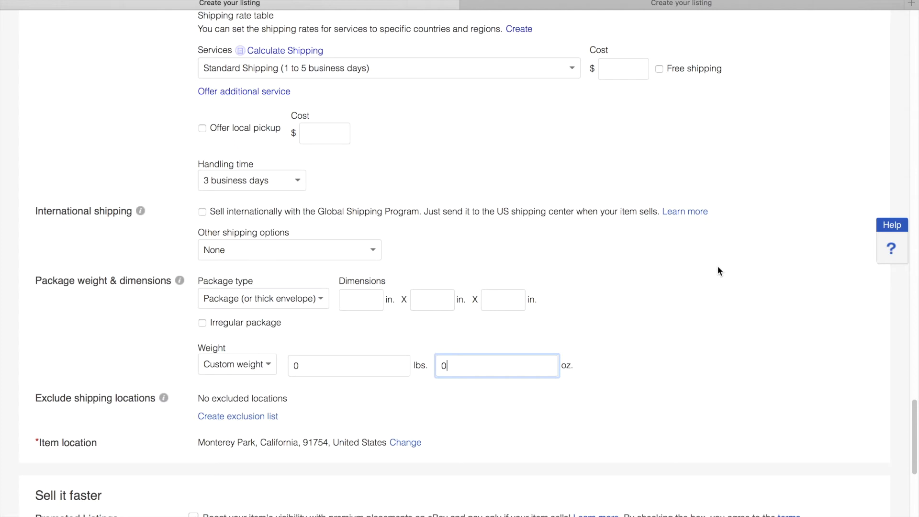
pyautogui.scroll(-2, 714, 254)
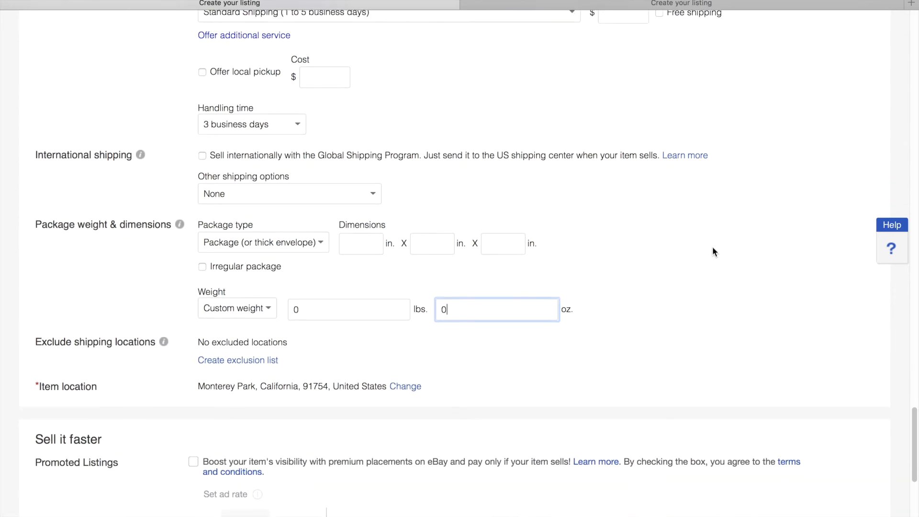
pyautogui.scroll(-4, 713, 252)
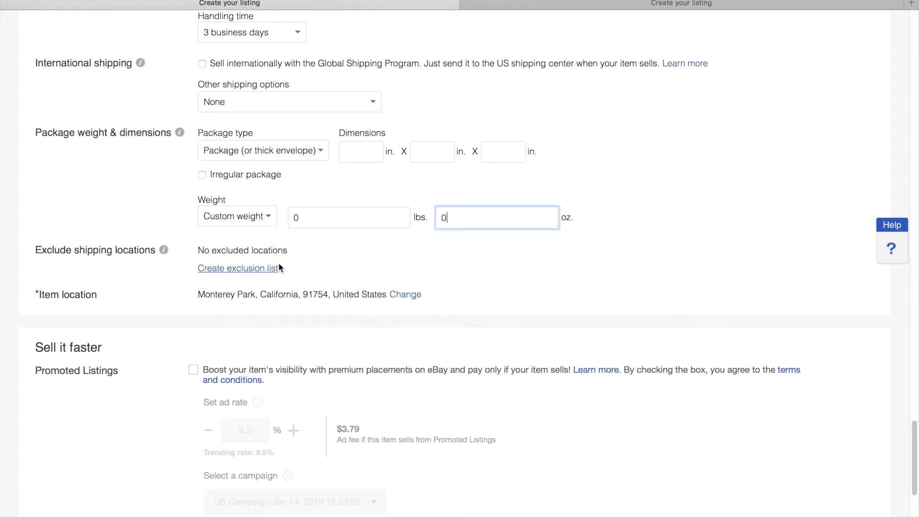
pyautogui.scroll(-3, 162, 223)
# Review the Promoted Listings, volume price and fees sections down to the end of the listing form
pyautogui.scroll(-6, 159, 216)
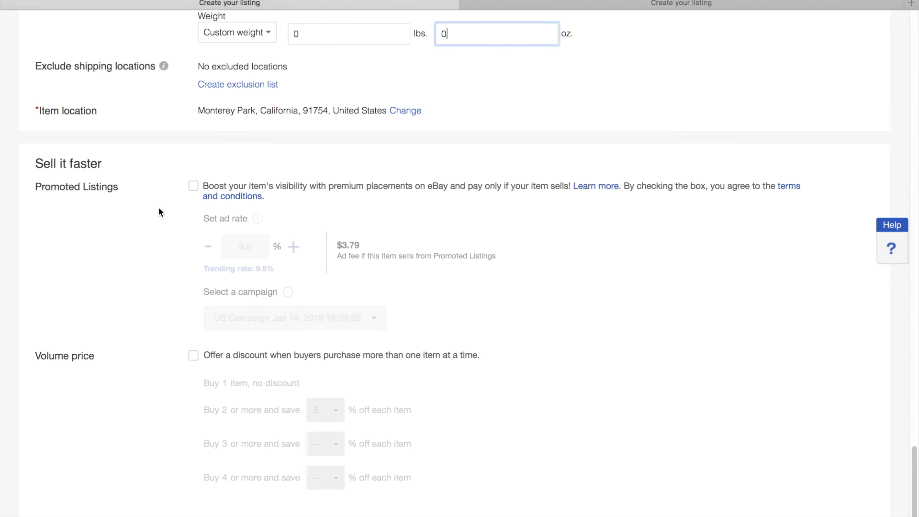
pyautogui.scroll(-1, 159, 211)
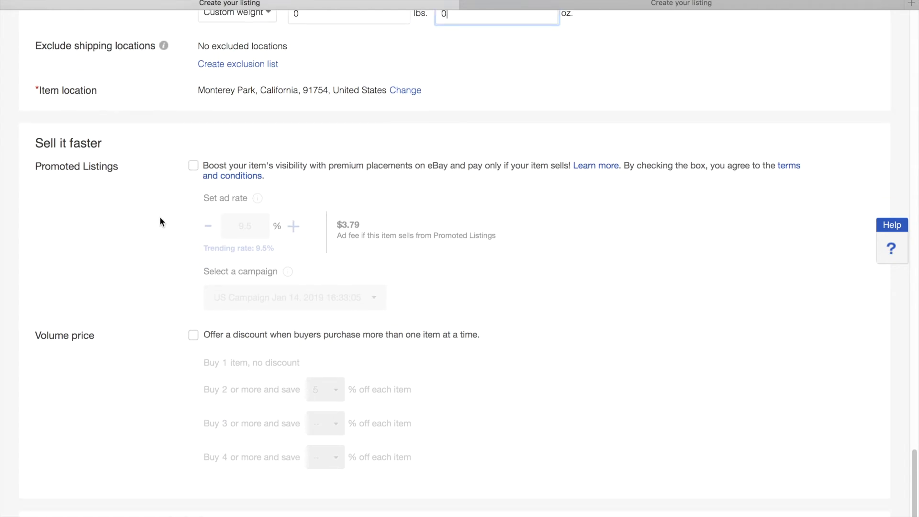
pyautogui.scroll(-1, 159, 217)
pyautogui.scroll(-1, 169, 176)
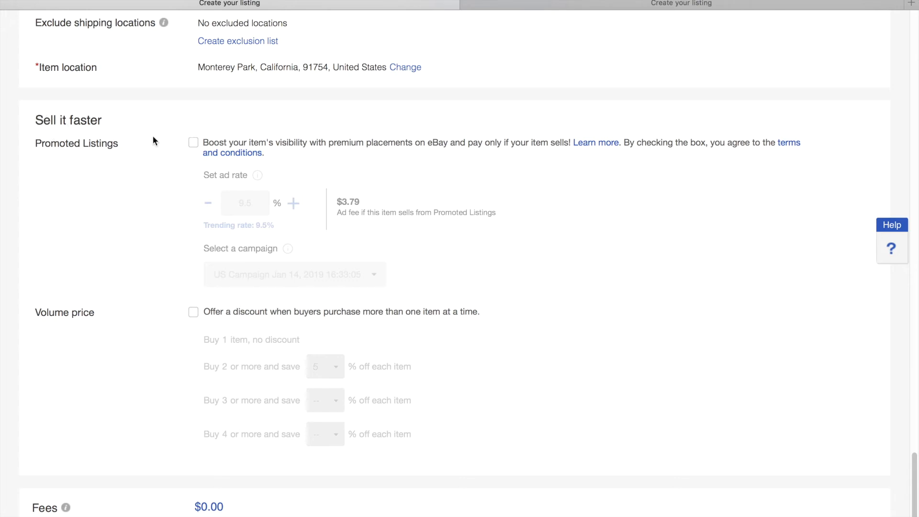
pyautogui.scroll(-1, 692, 171)
pyautogui.scroll(-2, 695, 169)
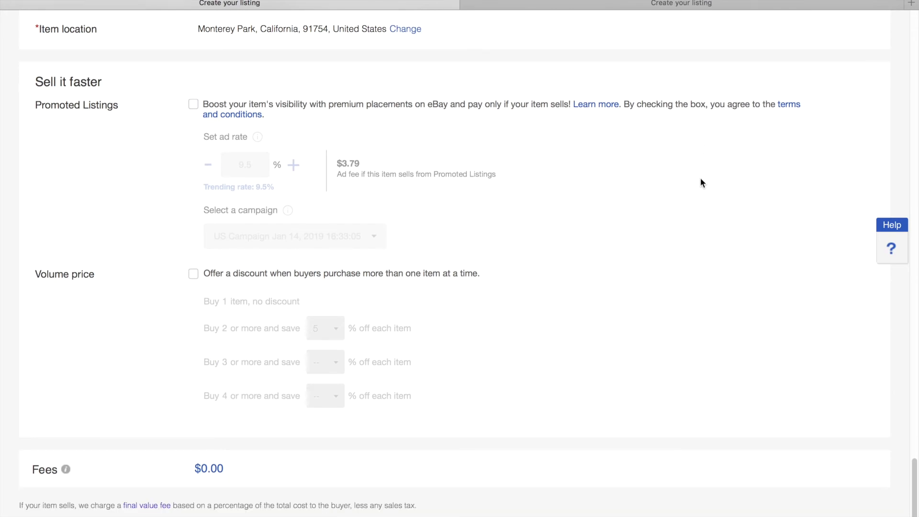
pyautogui.scroll(-2, 692, 178)
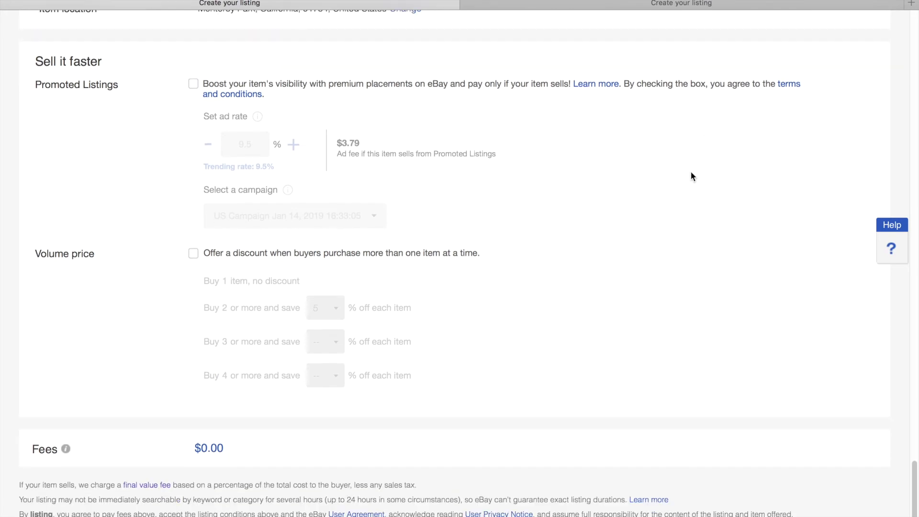
pyautogui.scroll(-2, 691, 176)
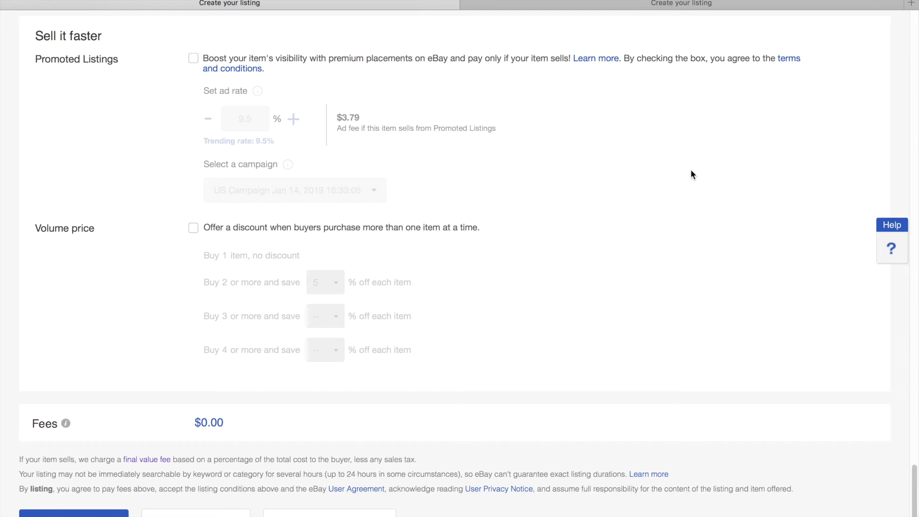
pyautogui.scroll(-2, 691, 173)
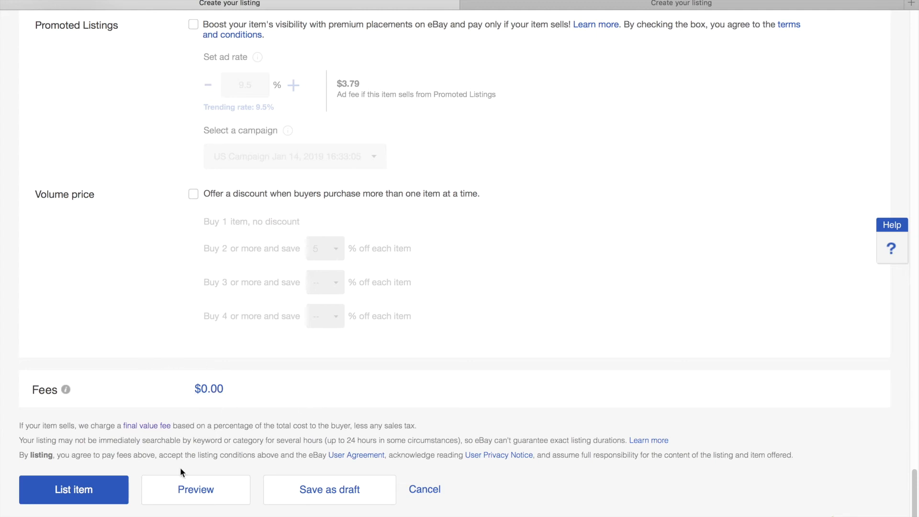
# Preview the power bank listing and examine its photos, price, shipping details, item specifics and description
pyautogui.click(179, 498)
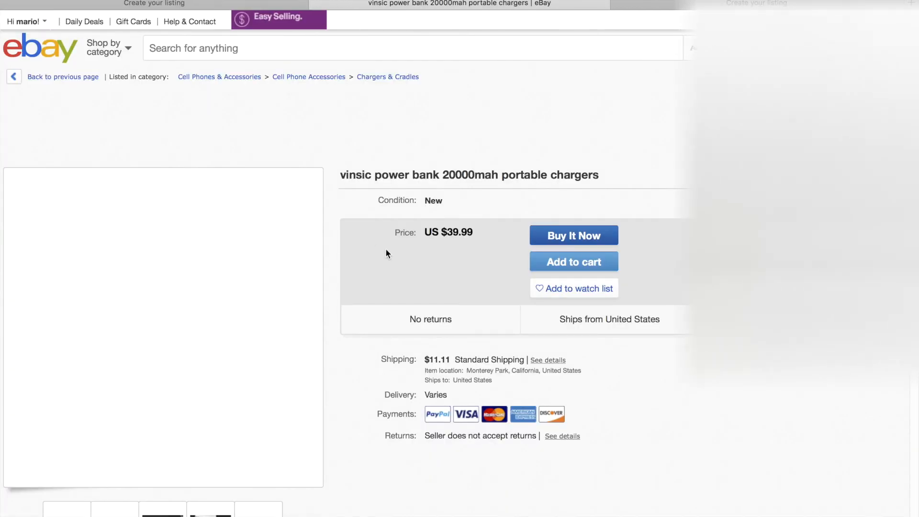
pyautogui.scroll(-2, 380, 230)
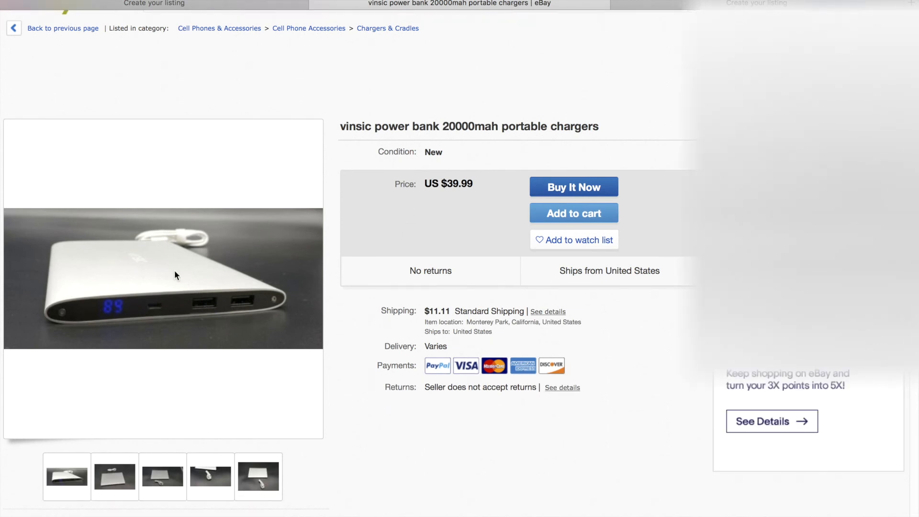
pyautogui.scroll(-1, 374, 211)
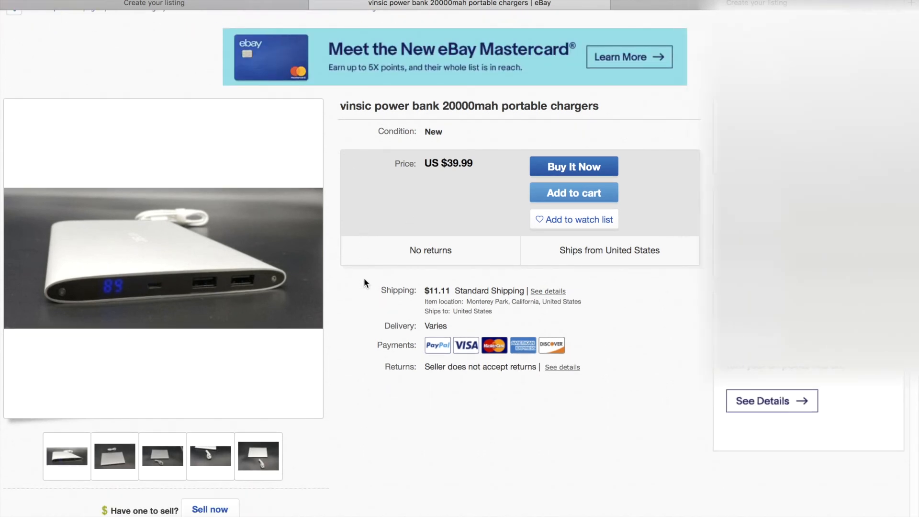
pyautogui.scroll(-4, 359, 276)
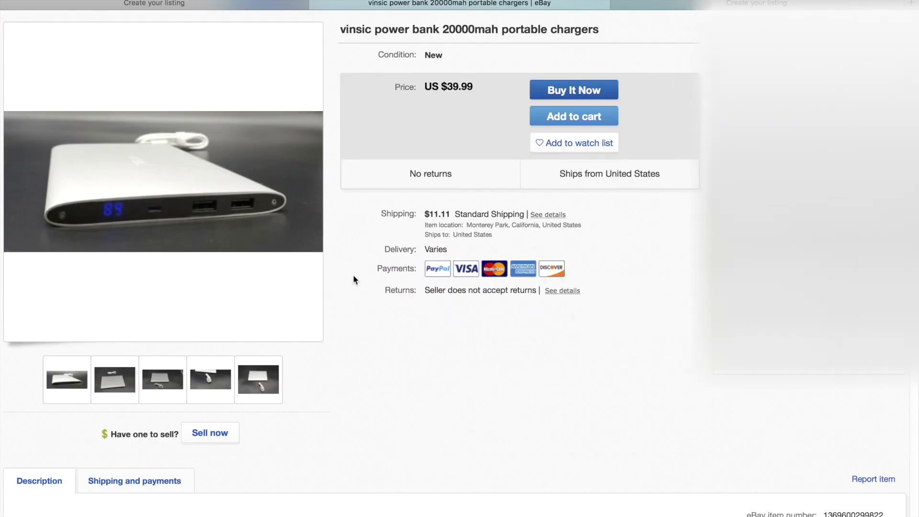
pyautogui.scroll(-5, 353, 276)
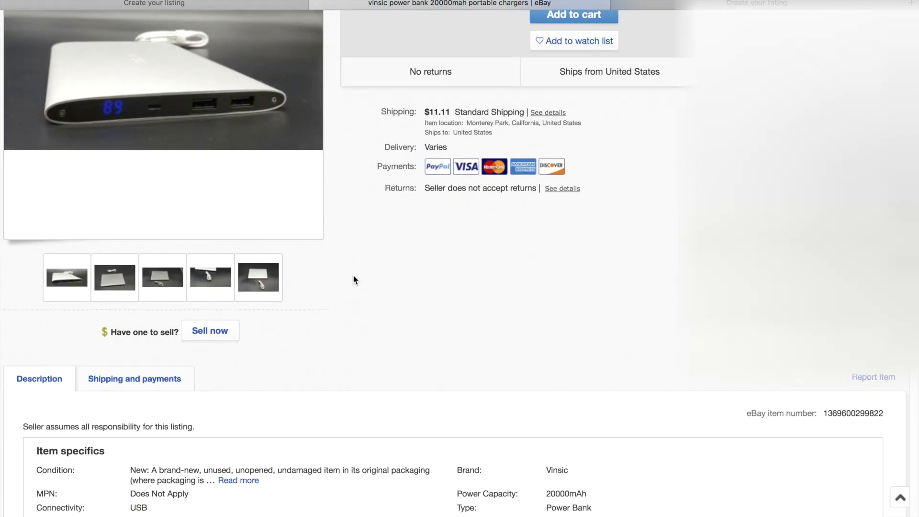
pyautogui.scroll(-10, 354, 276)
pyautogui.scroll(-7, 353, 279)
pyautogui.scroll(-5, 353, 280)
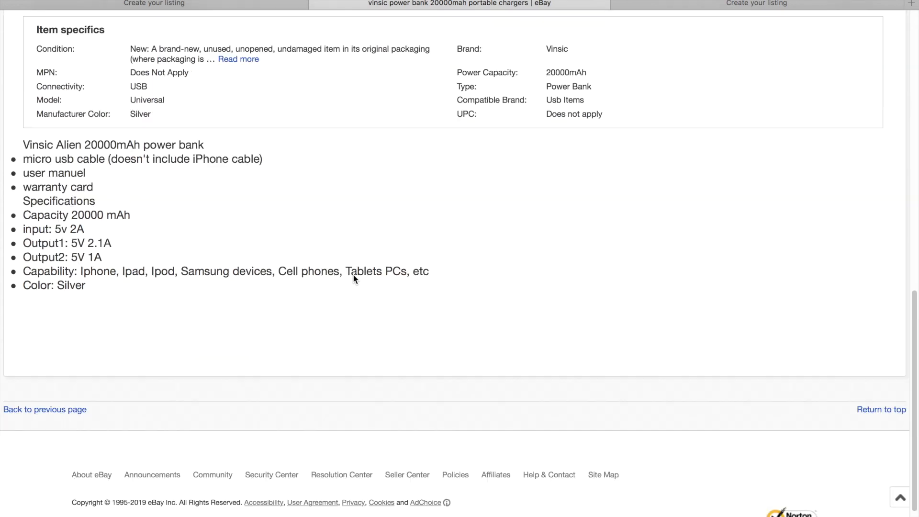
pyautogui.scroll(3, 357, 283)
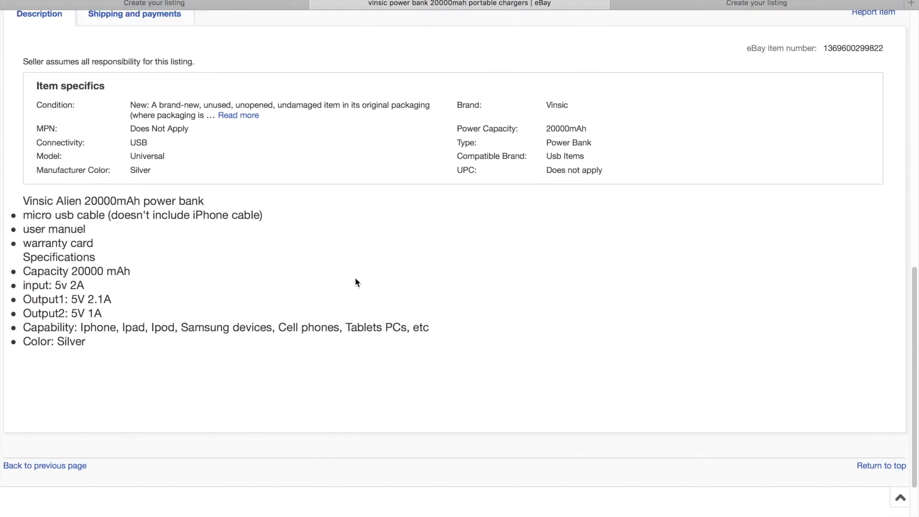
pyautogui.scroll(-3, 364, 230)
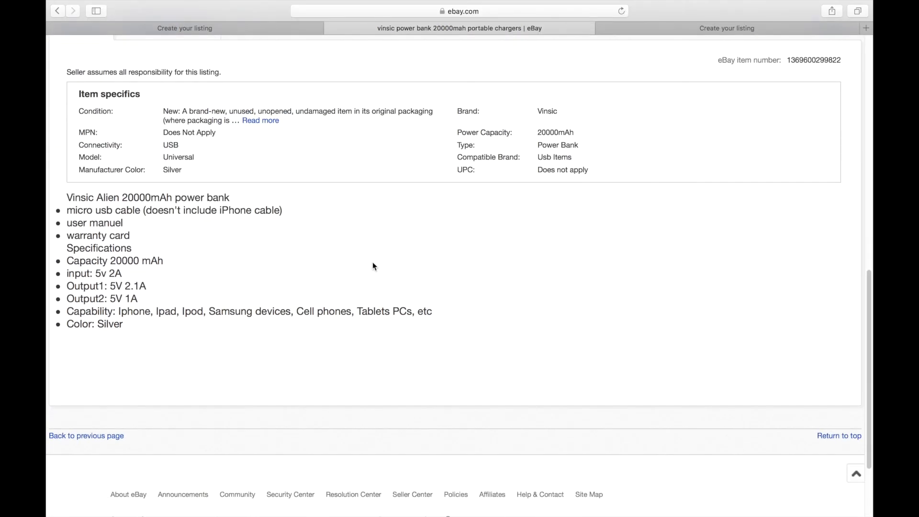
pyautogui.scroll(-5, 376, 266)
# Check the price and shipping summary in the preview once more and return to the listing form
pyautogui.scroll(20, 378, 274)
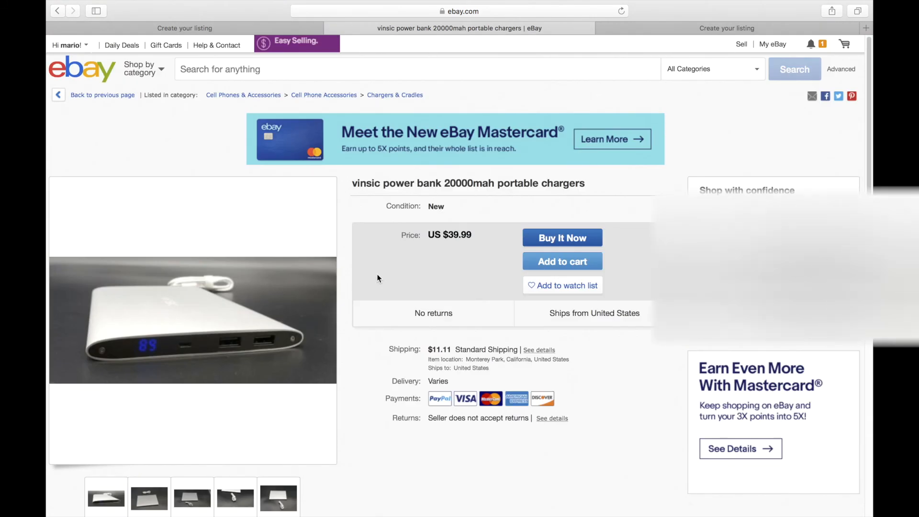
pyautogui.scroll(-1, 377, 274)
pyautogui.click(221, 27)
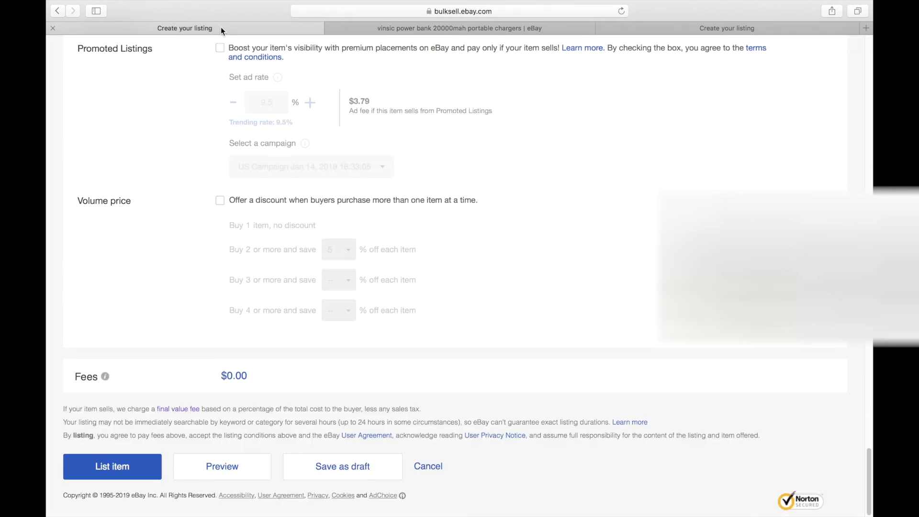